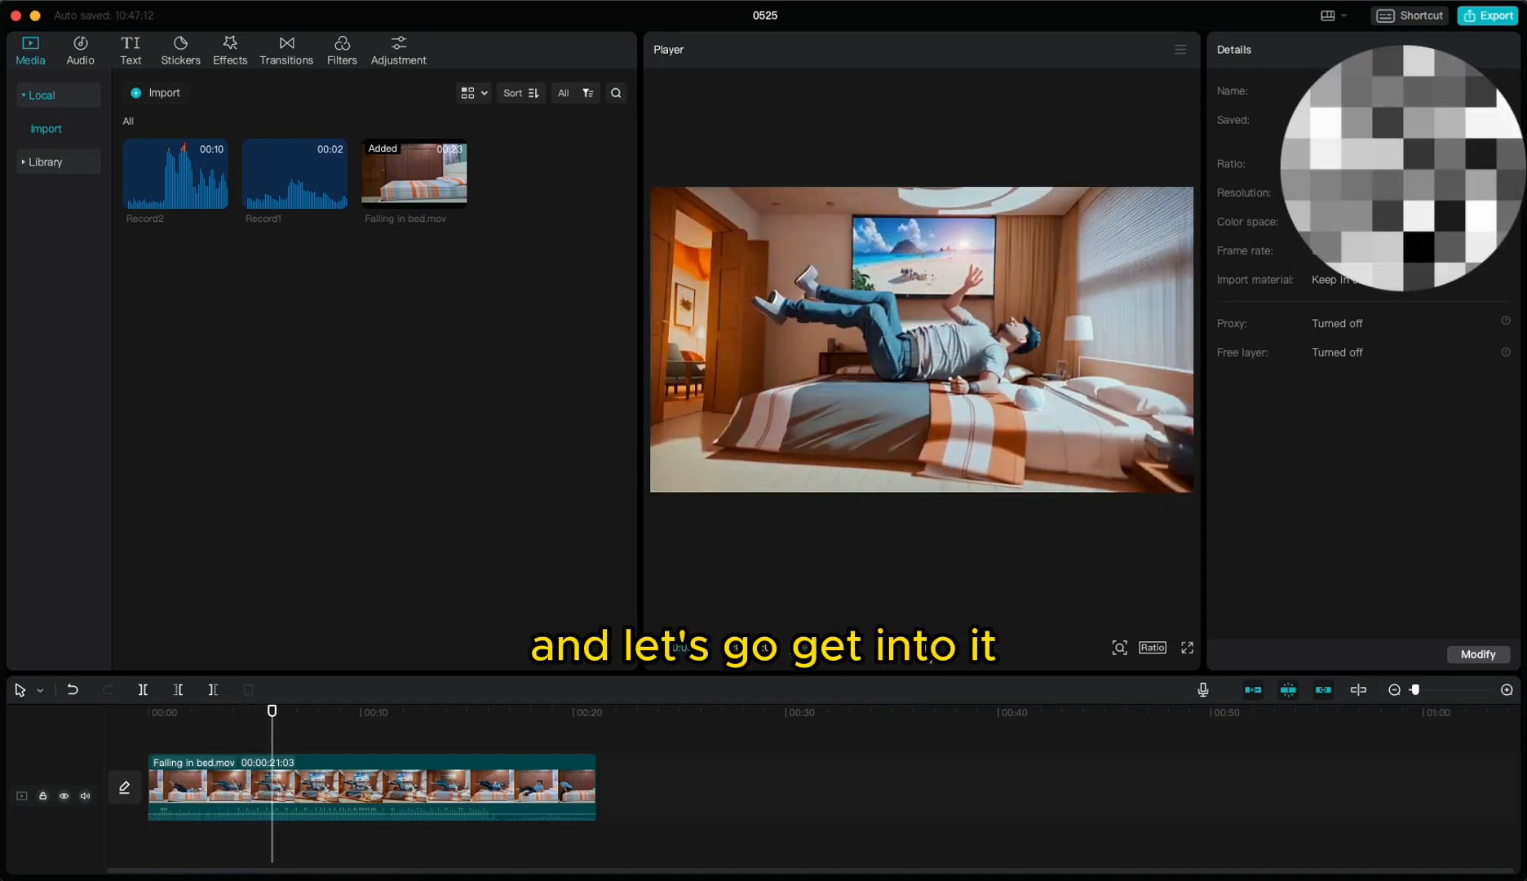
Step: Play the clip, step back a few frames to the mid-fall moment, and split the video at the playhead
click(913, 641)
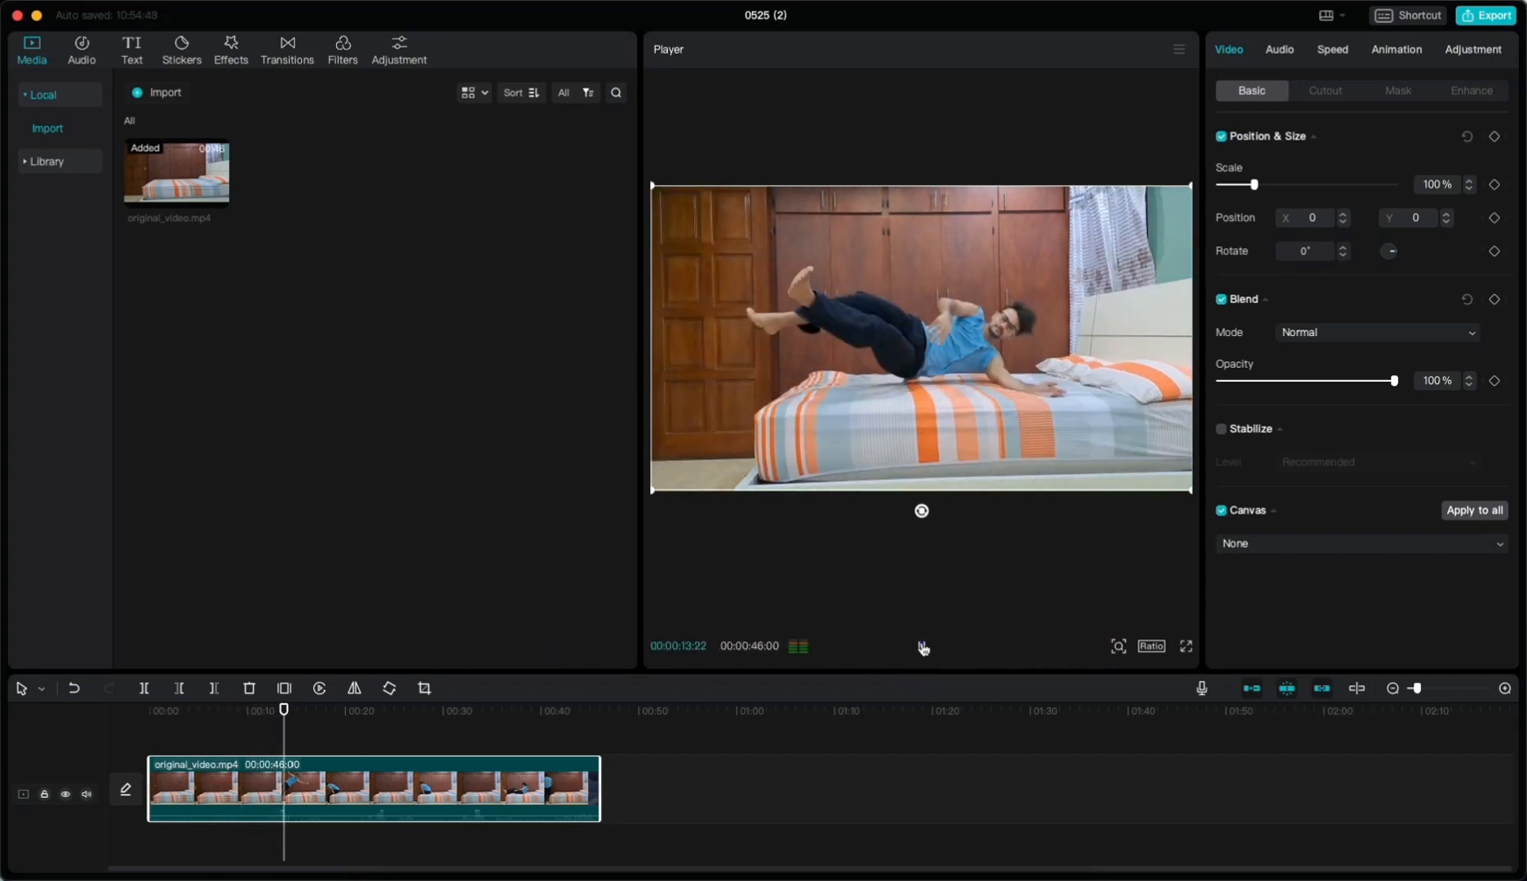
click(924, 645)
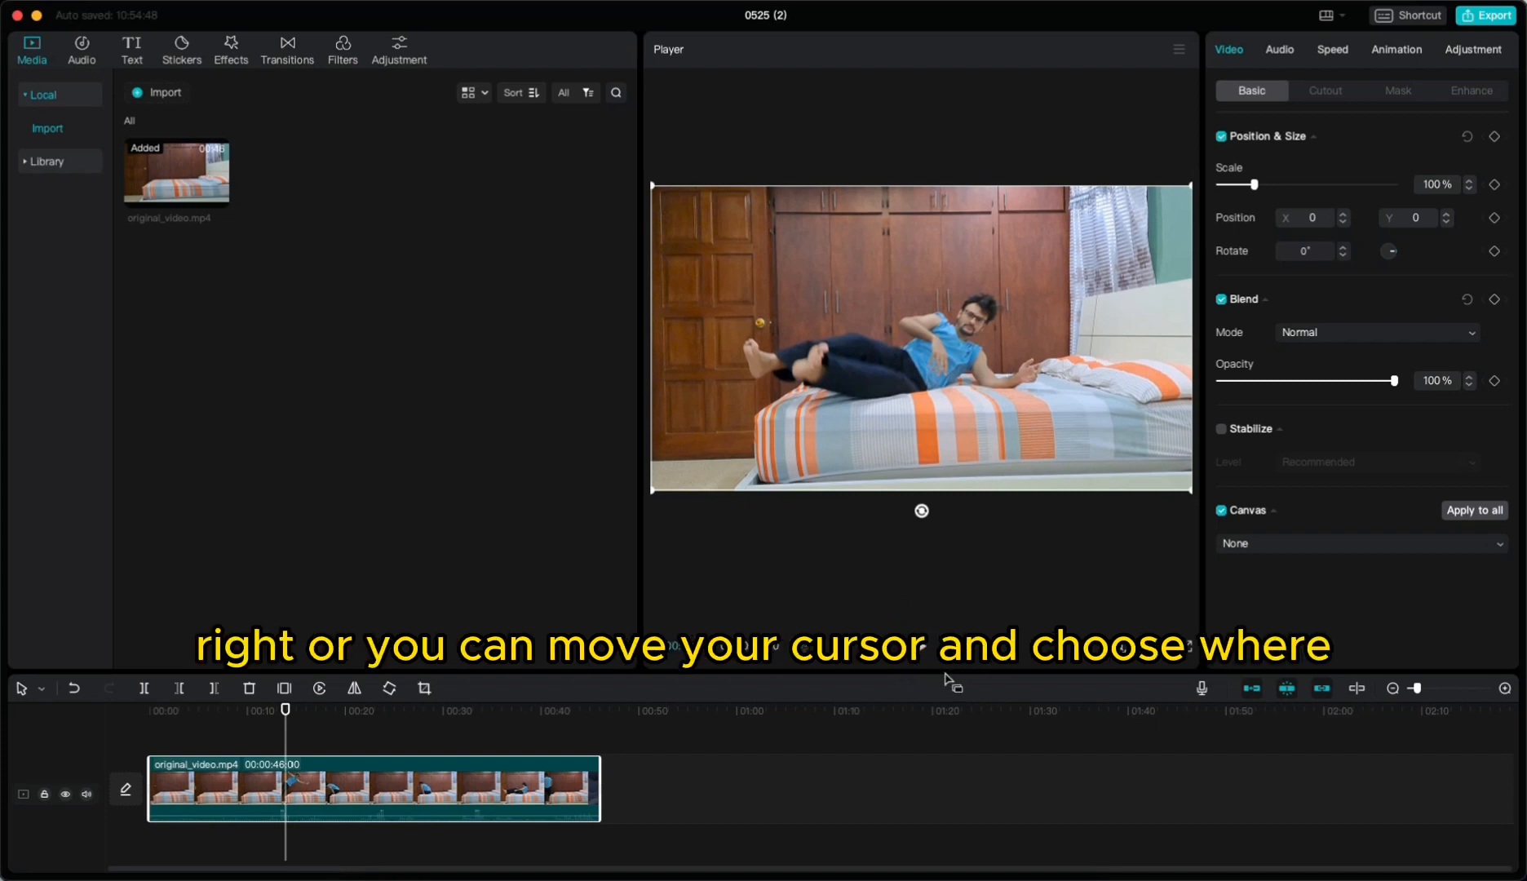
key(Left)
key(Left)
key(Left)
key(Left)
key(Left)
key(Left)
key(Left)
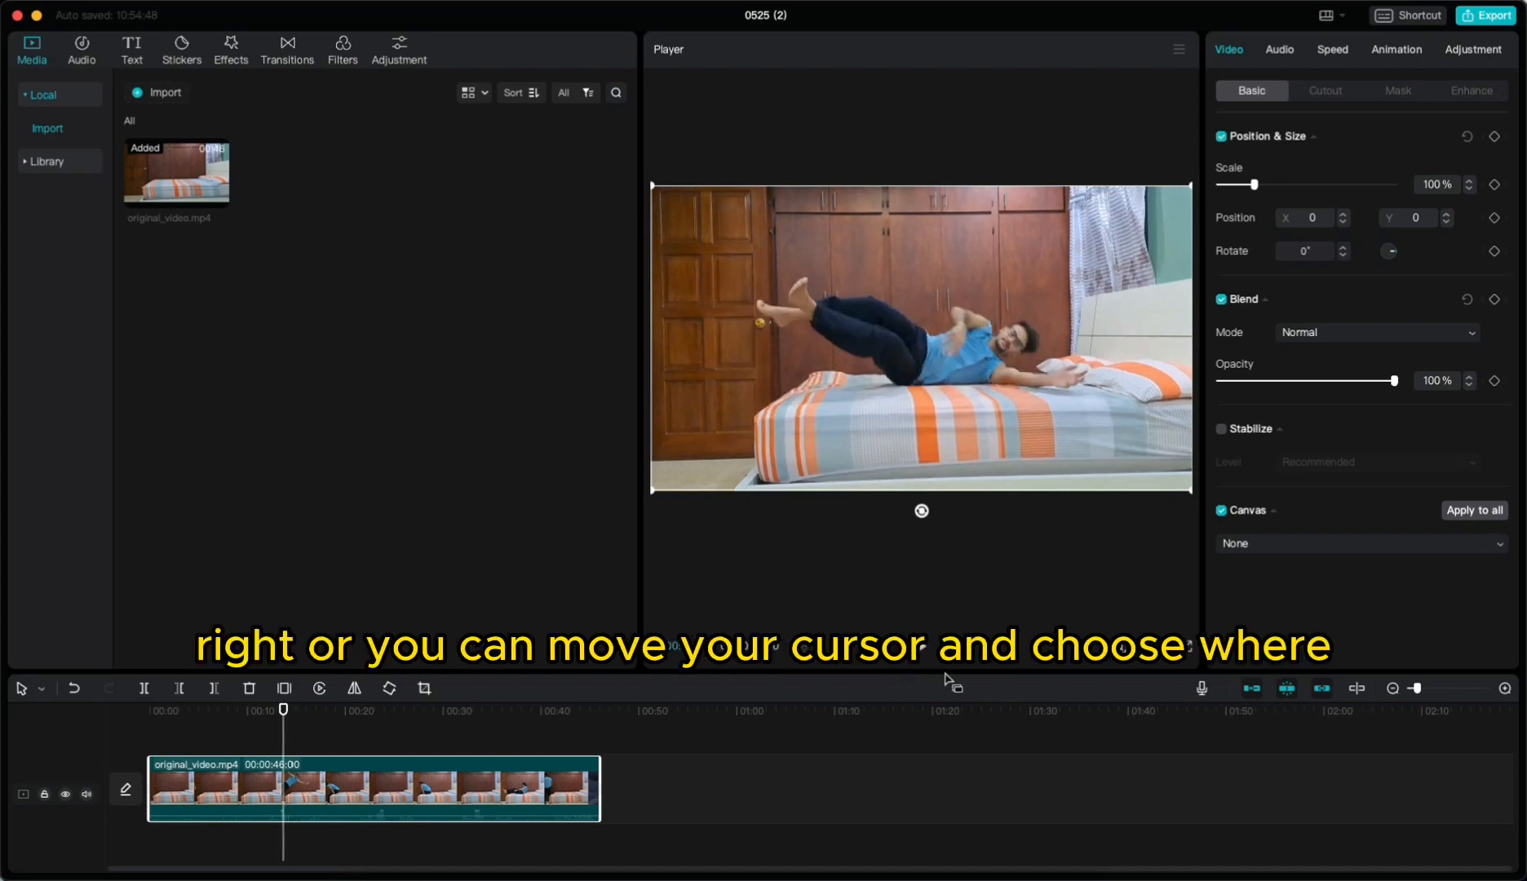
key(Left)
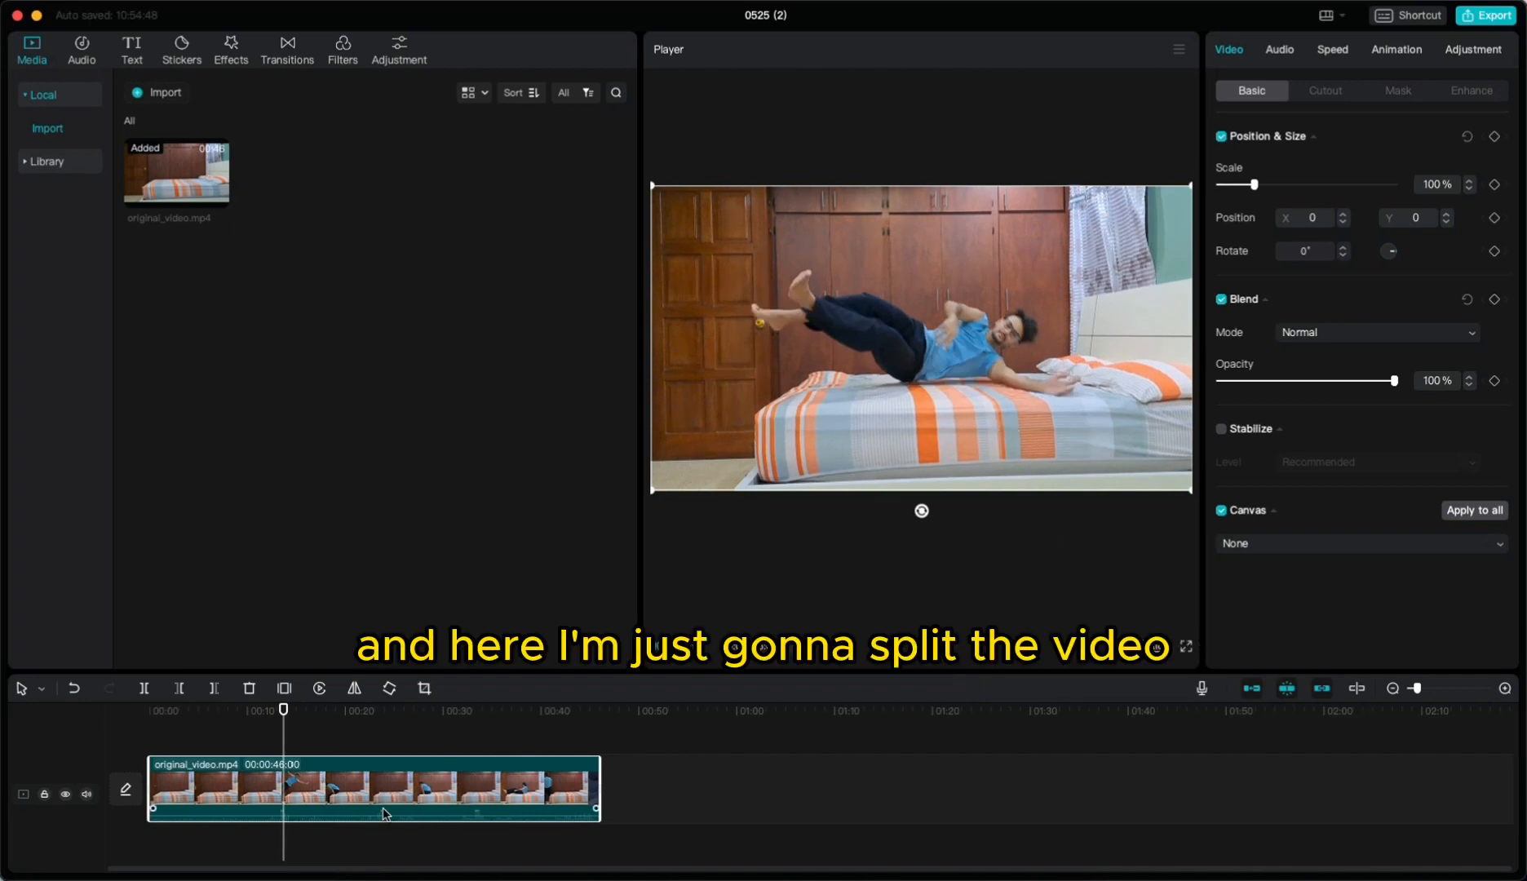
key(super+b)
mouse_move(401, 783)
mouse_down()
mouse_move(796, 783)
mouse_move(413, 793)
mouse_up()
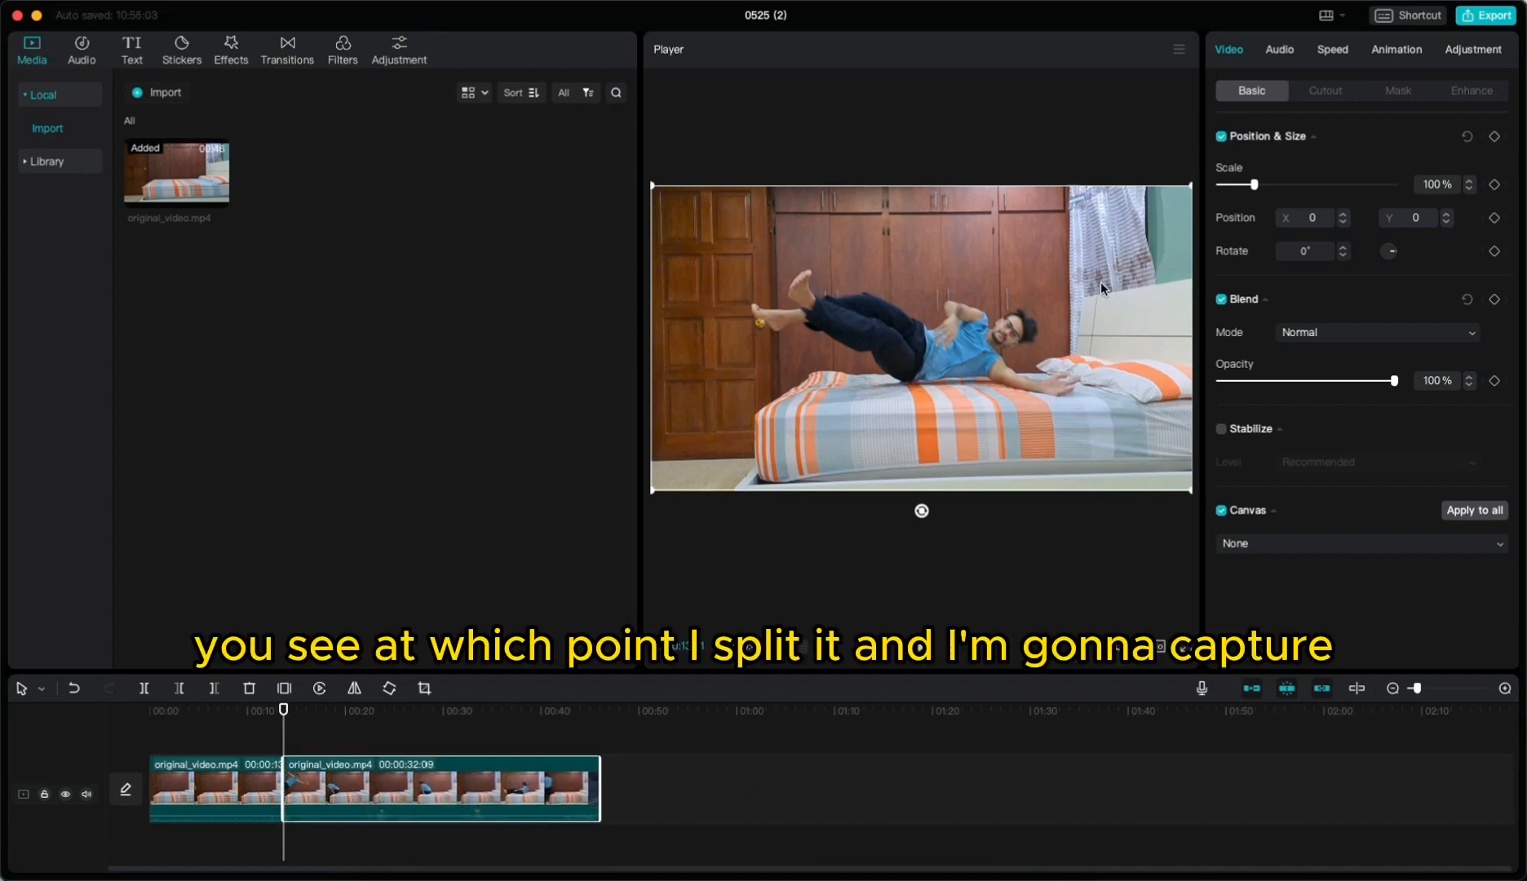
Step: Export the current frame as a still image in 4K PNG format, imported into the project
click(1176, 52)
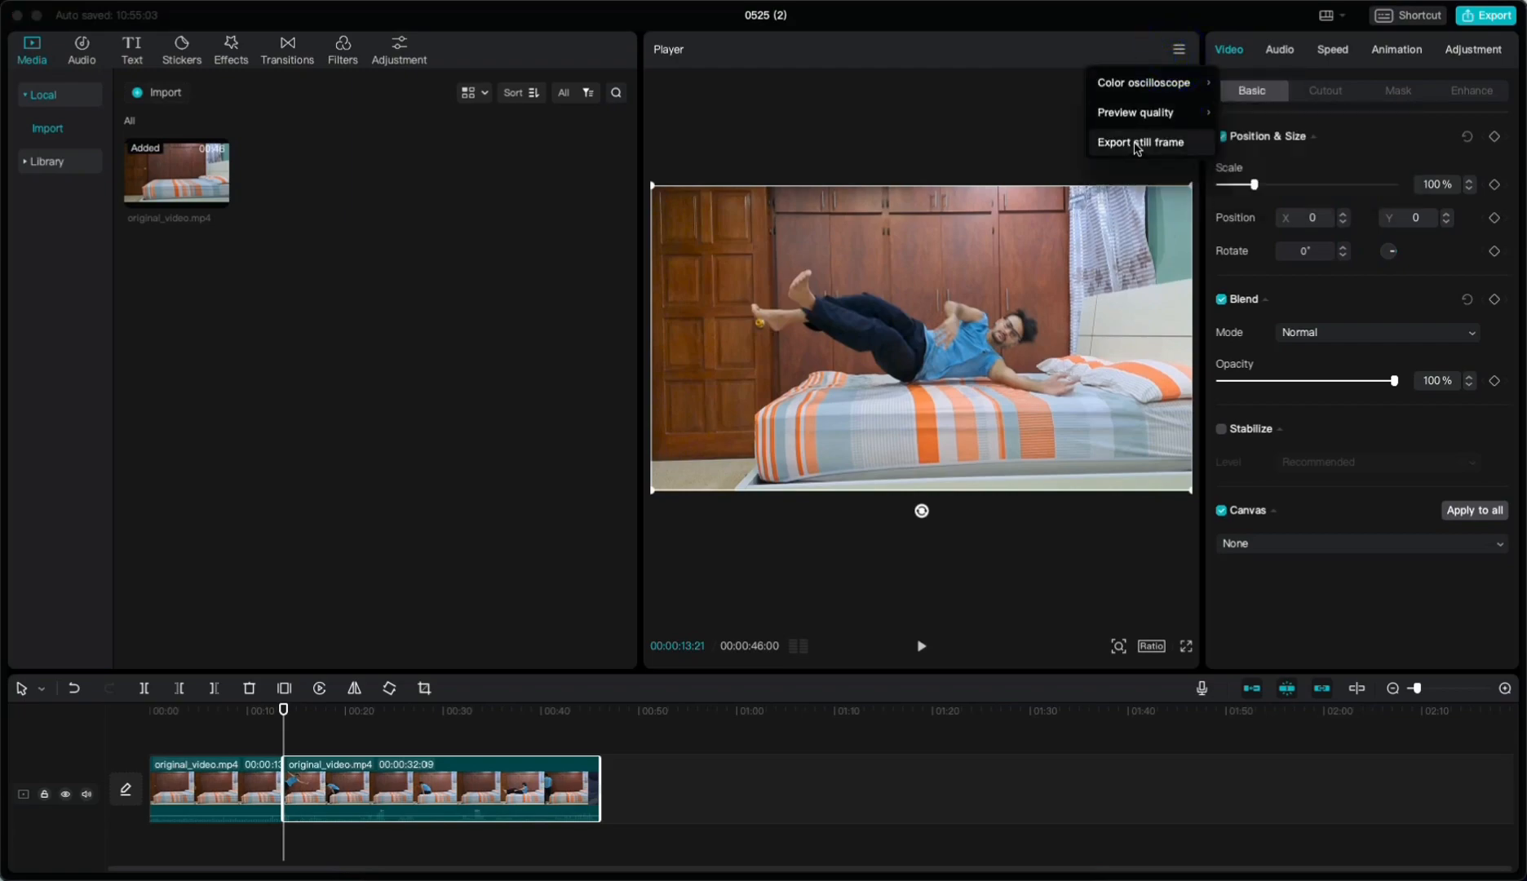
click(1136, 146)
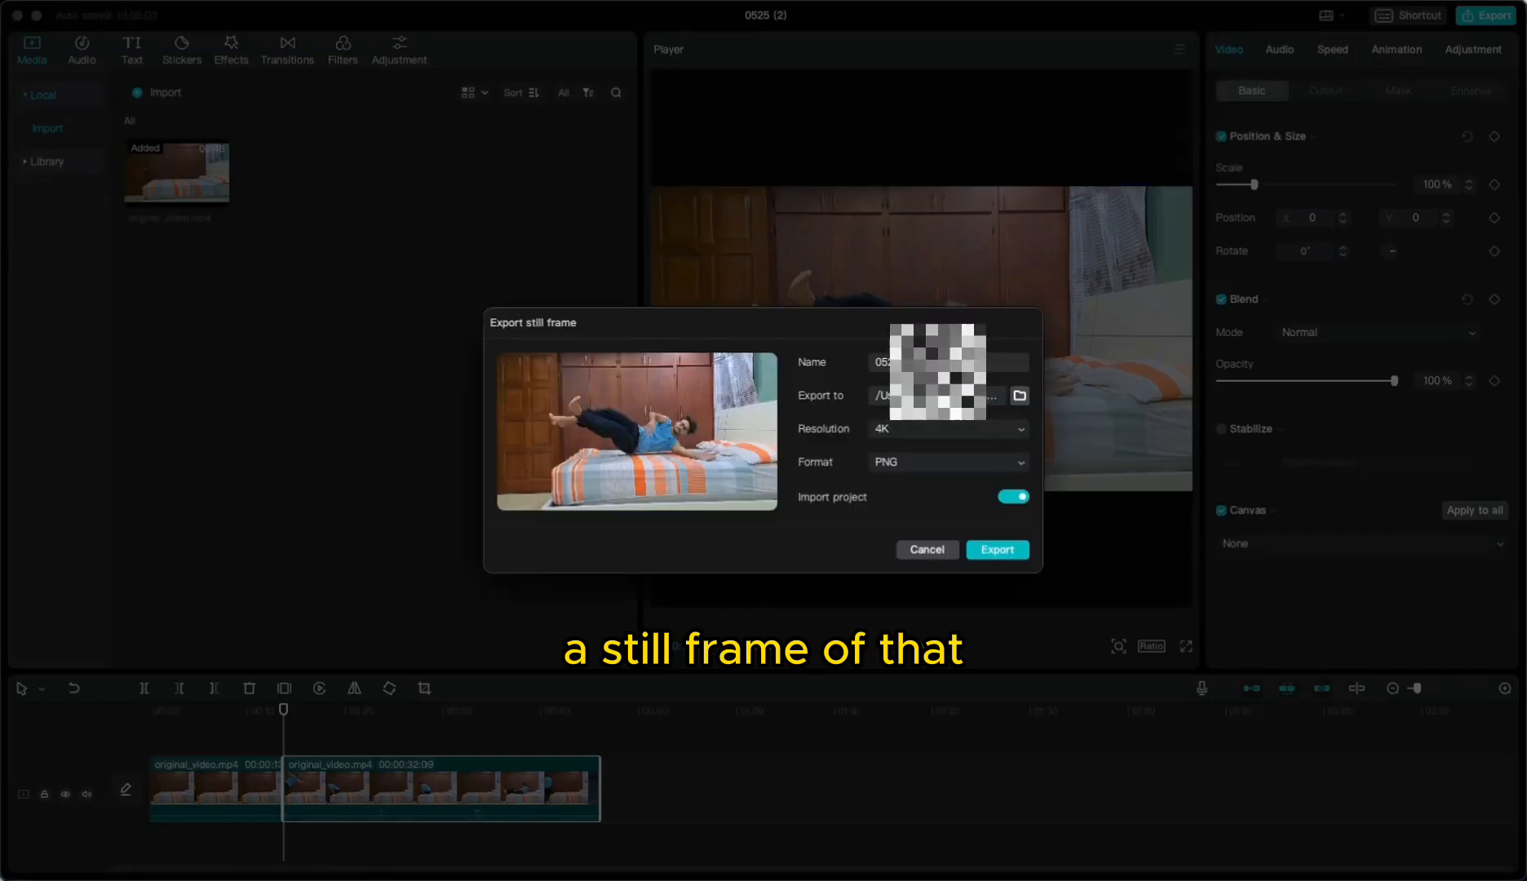
click(1006, 553)
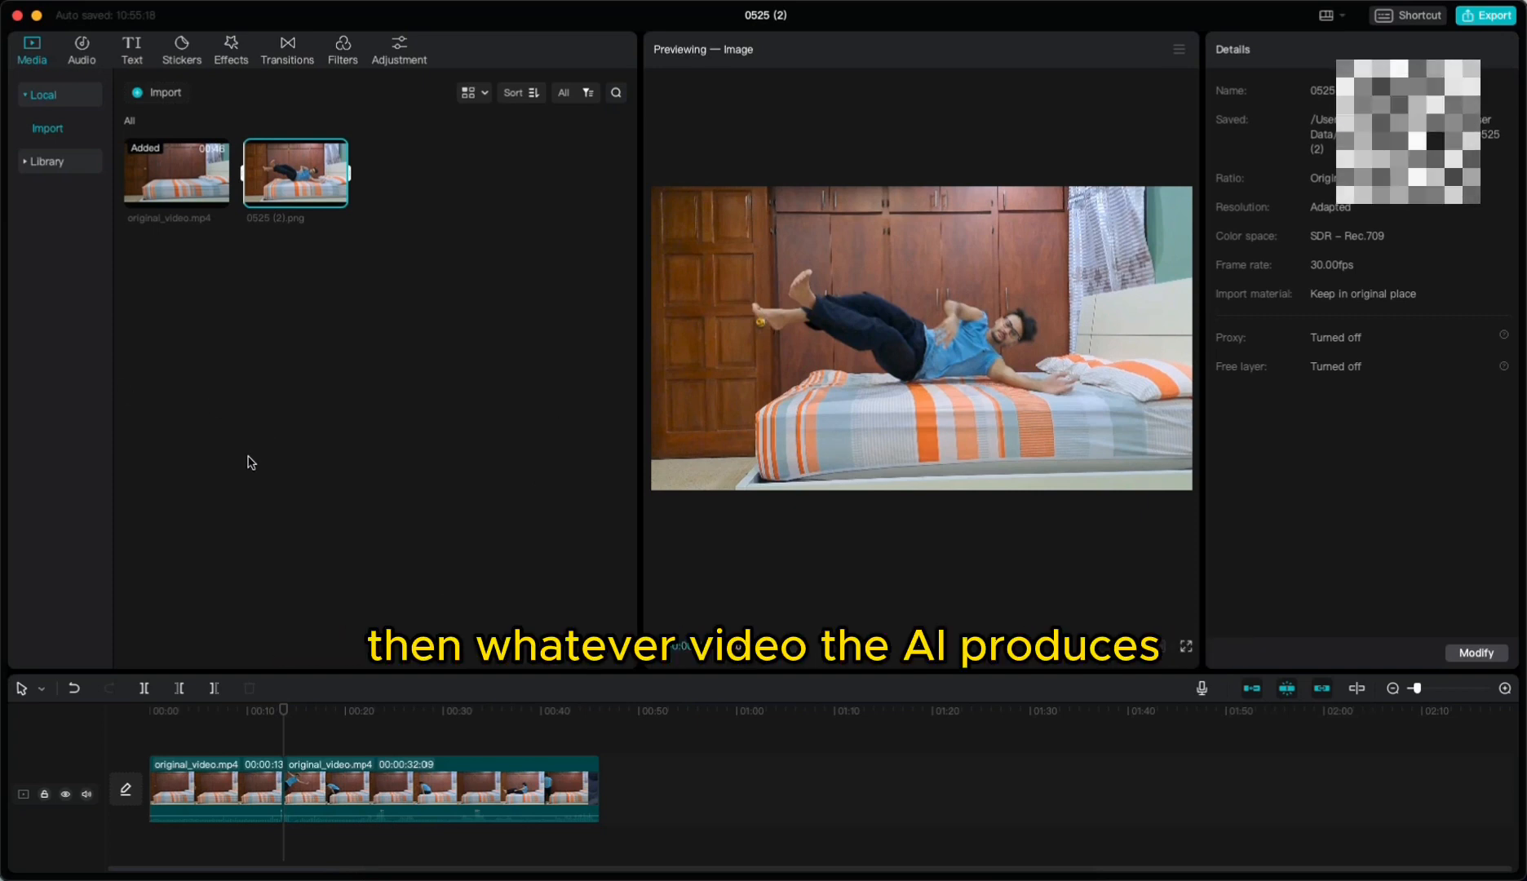
Step: Switch to Kaiber in the browser, start a new video from the exported still as initial image, and continue to the prompt
drag(480, 795, 435, 796)
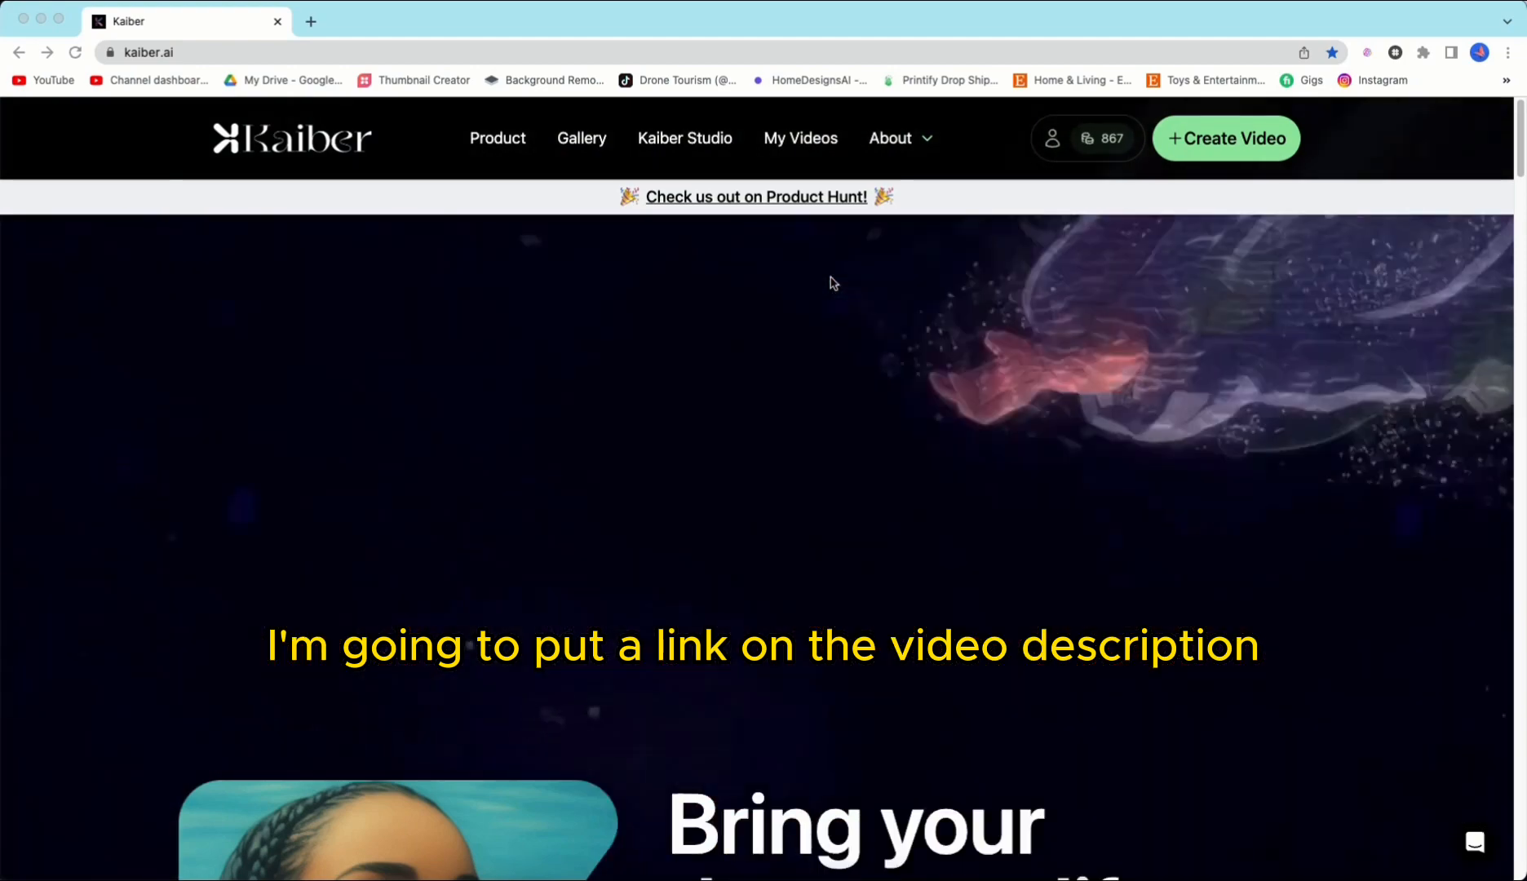
click(1207, 139)
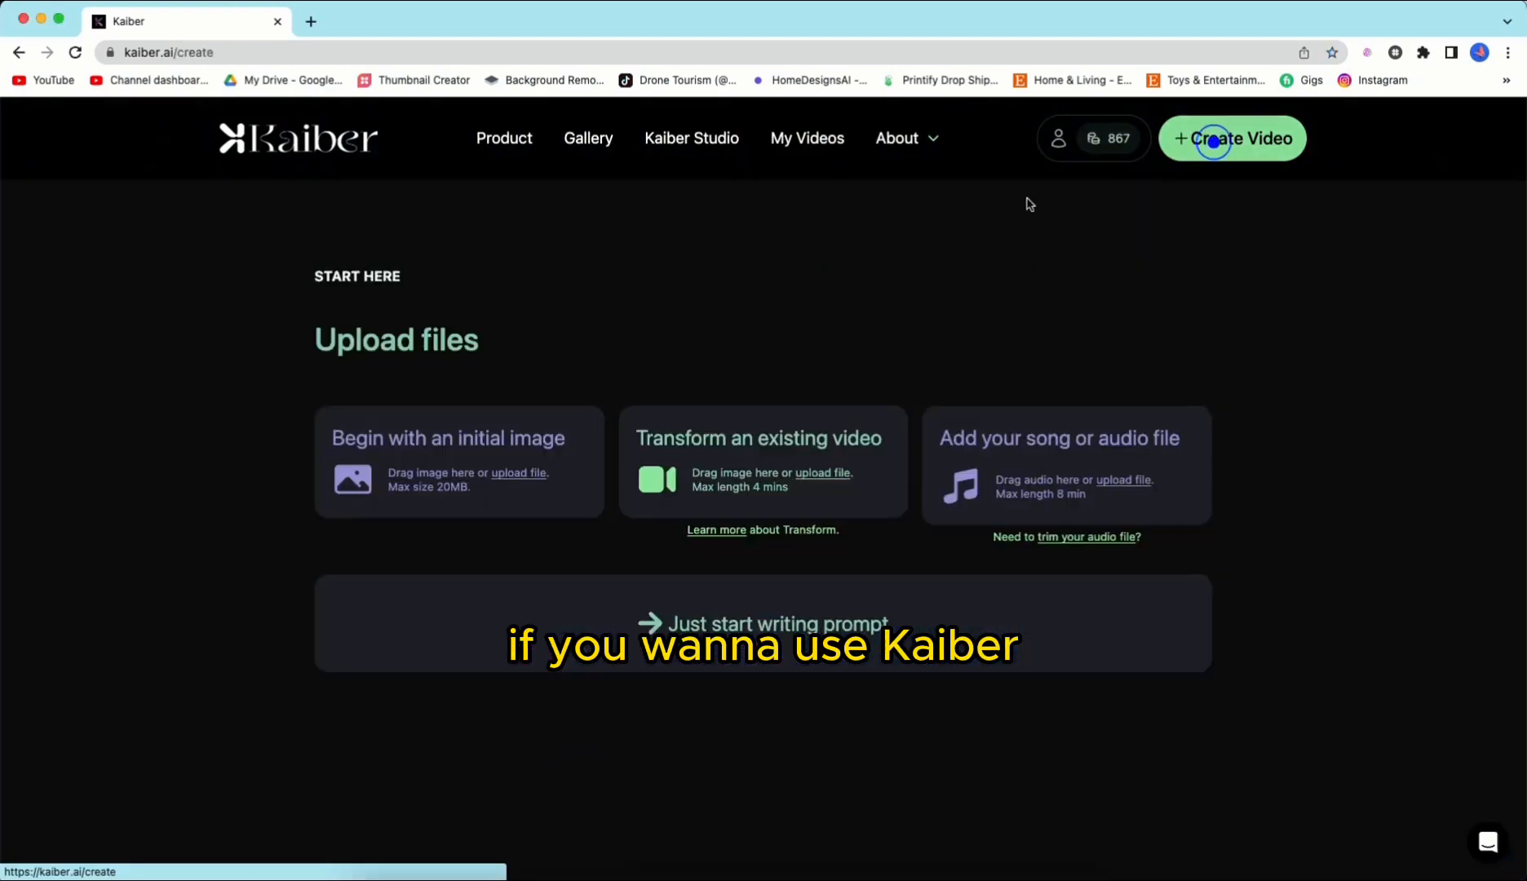
click(525, 477)
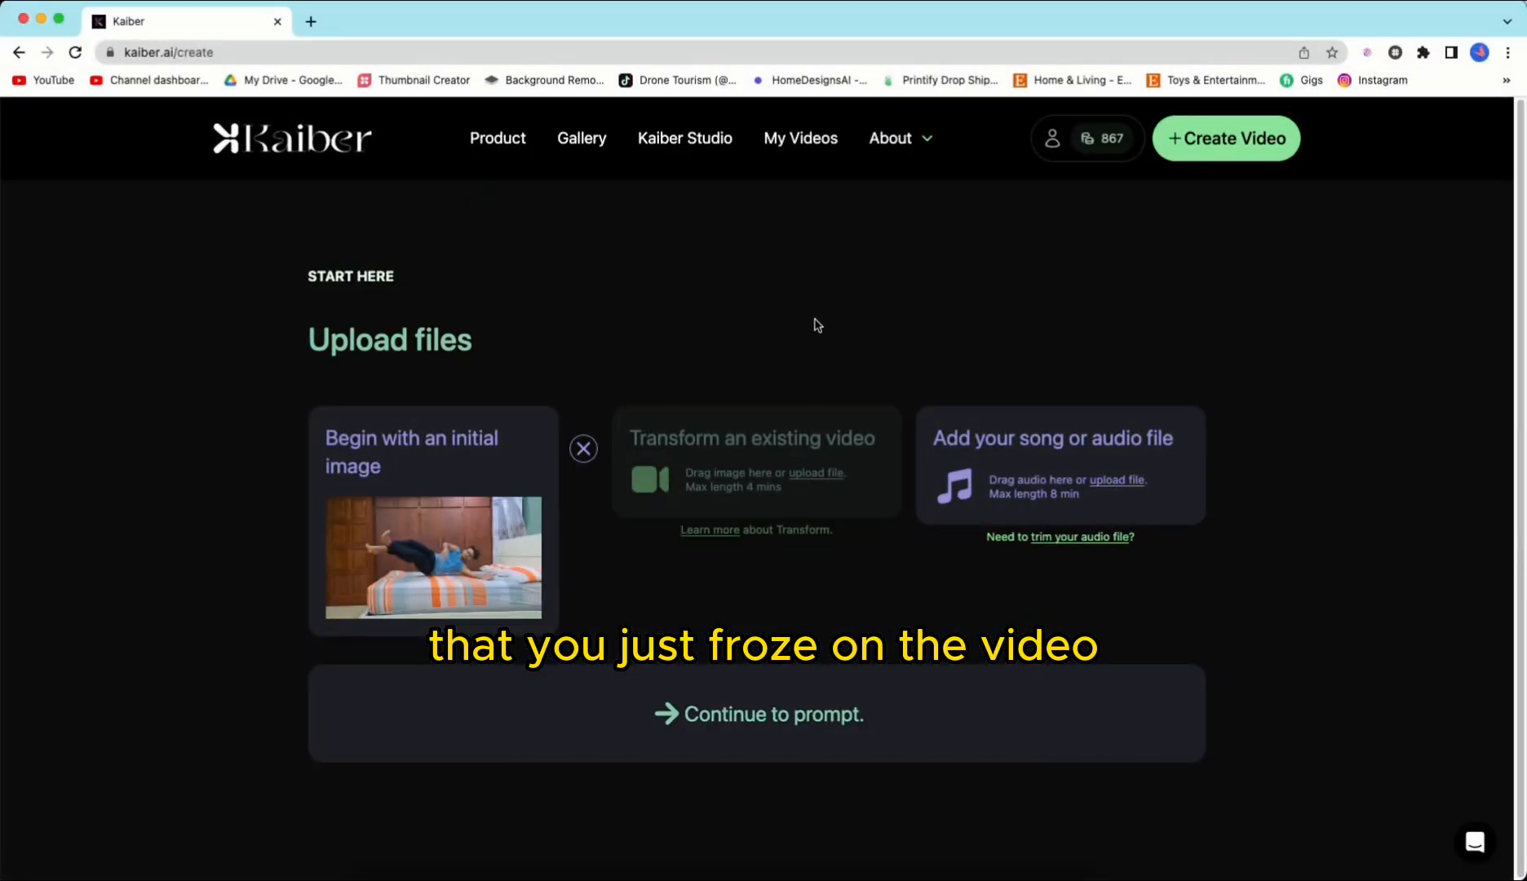
click(762, 718)
Step: Enter the subject prompt 'a guy falling in bed and going into his dreams as'
scroll(834, 608, down, 1)
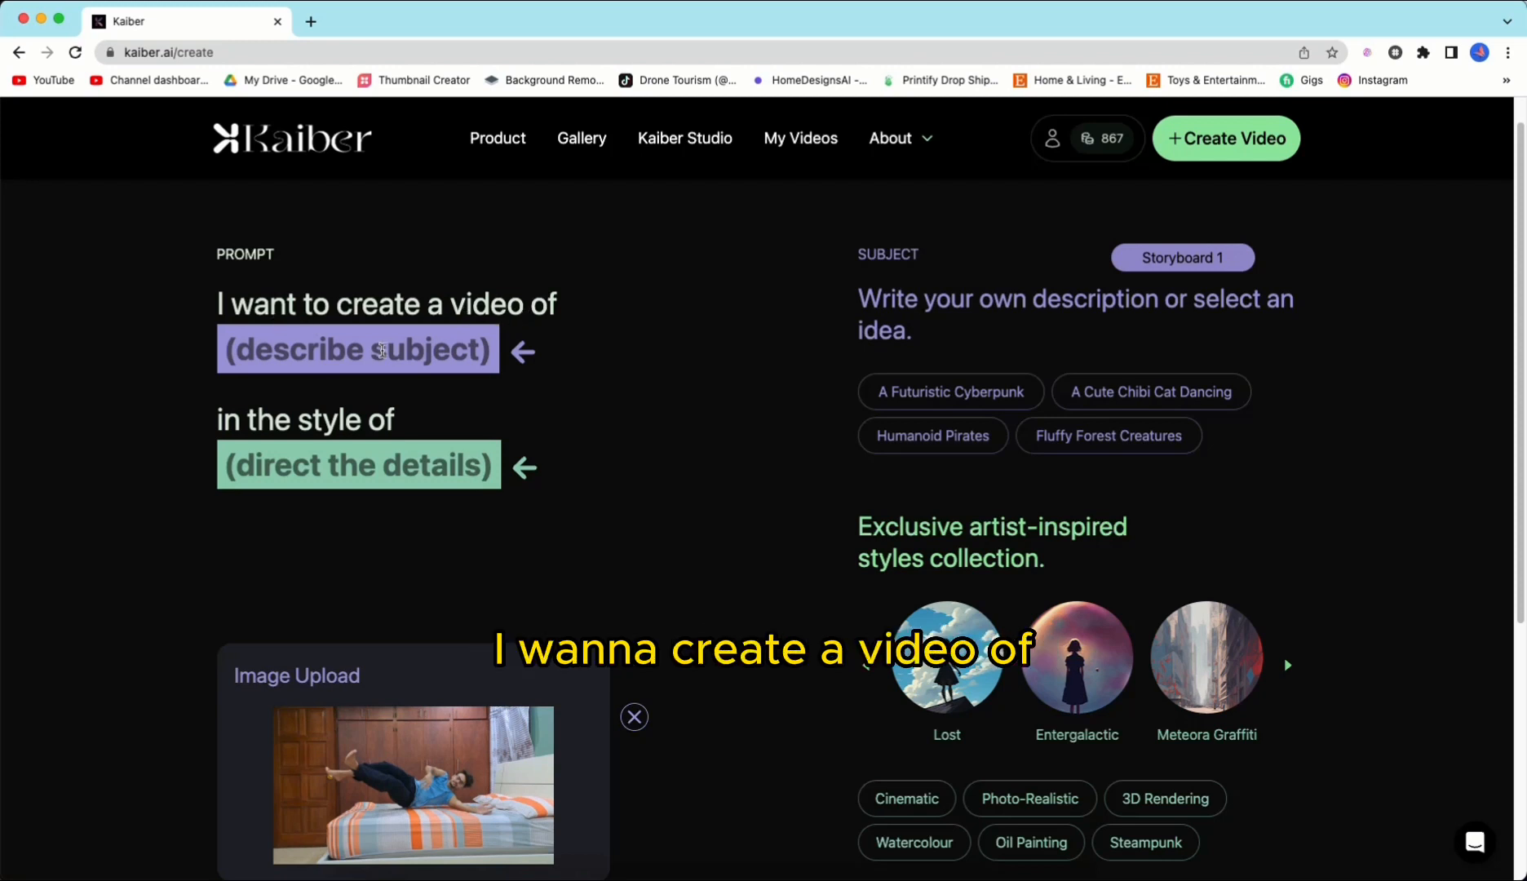
click(380, 351)
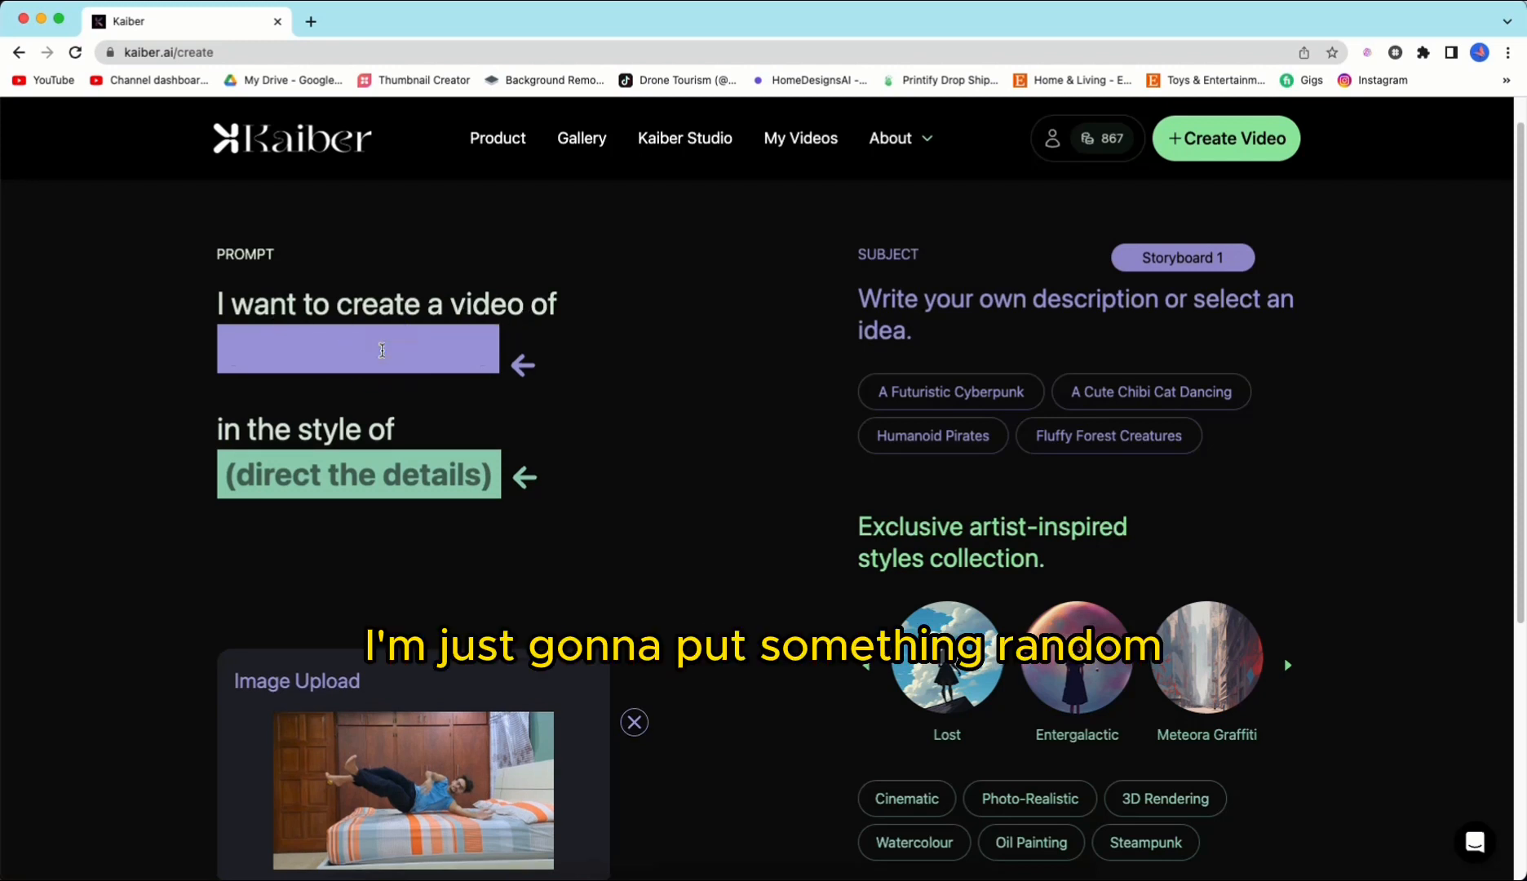
text(a)
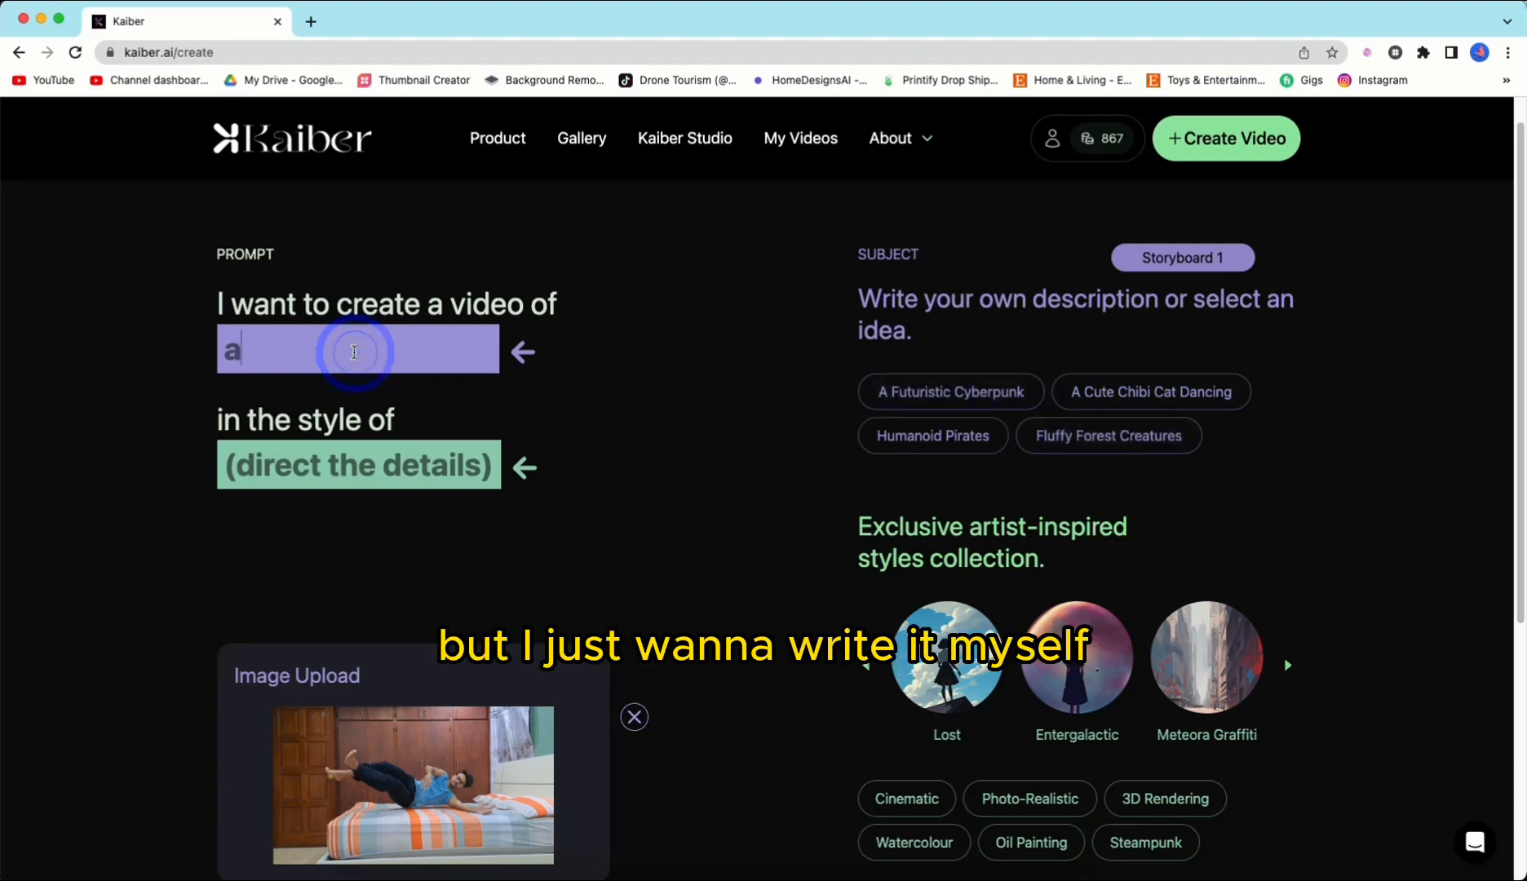
text( g)
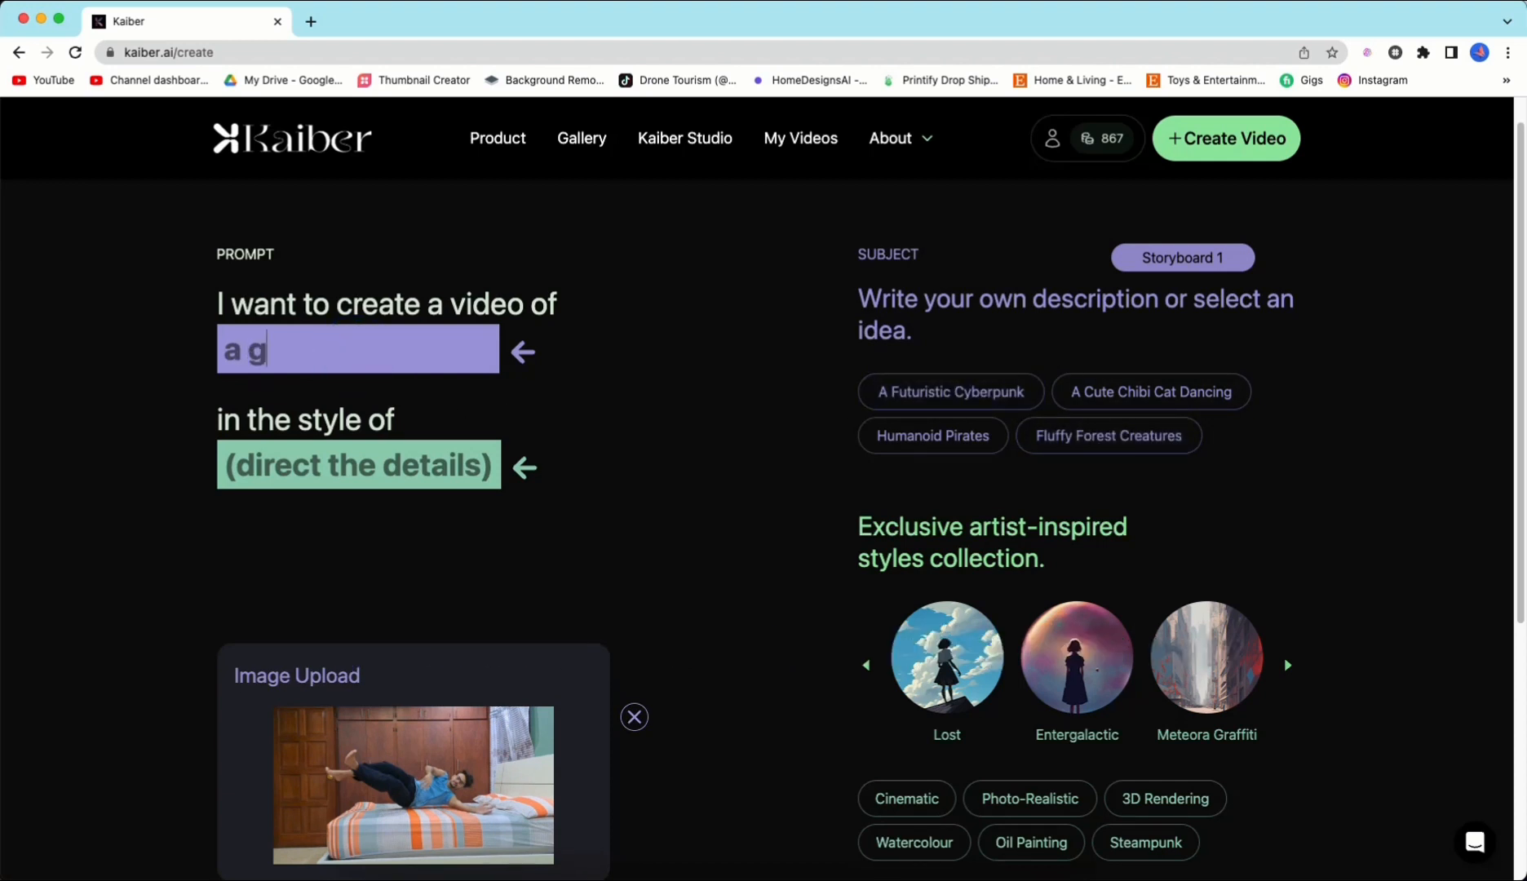
text(uy falling in bed and going into his dreams as he is travelling into)
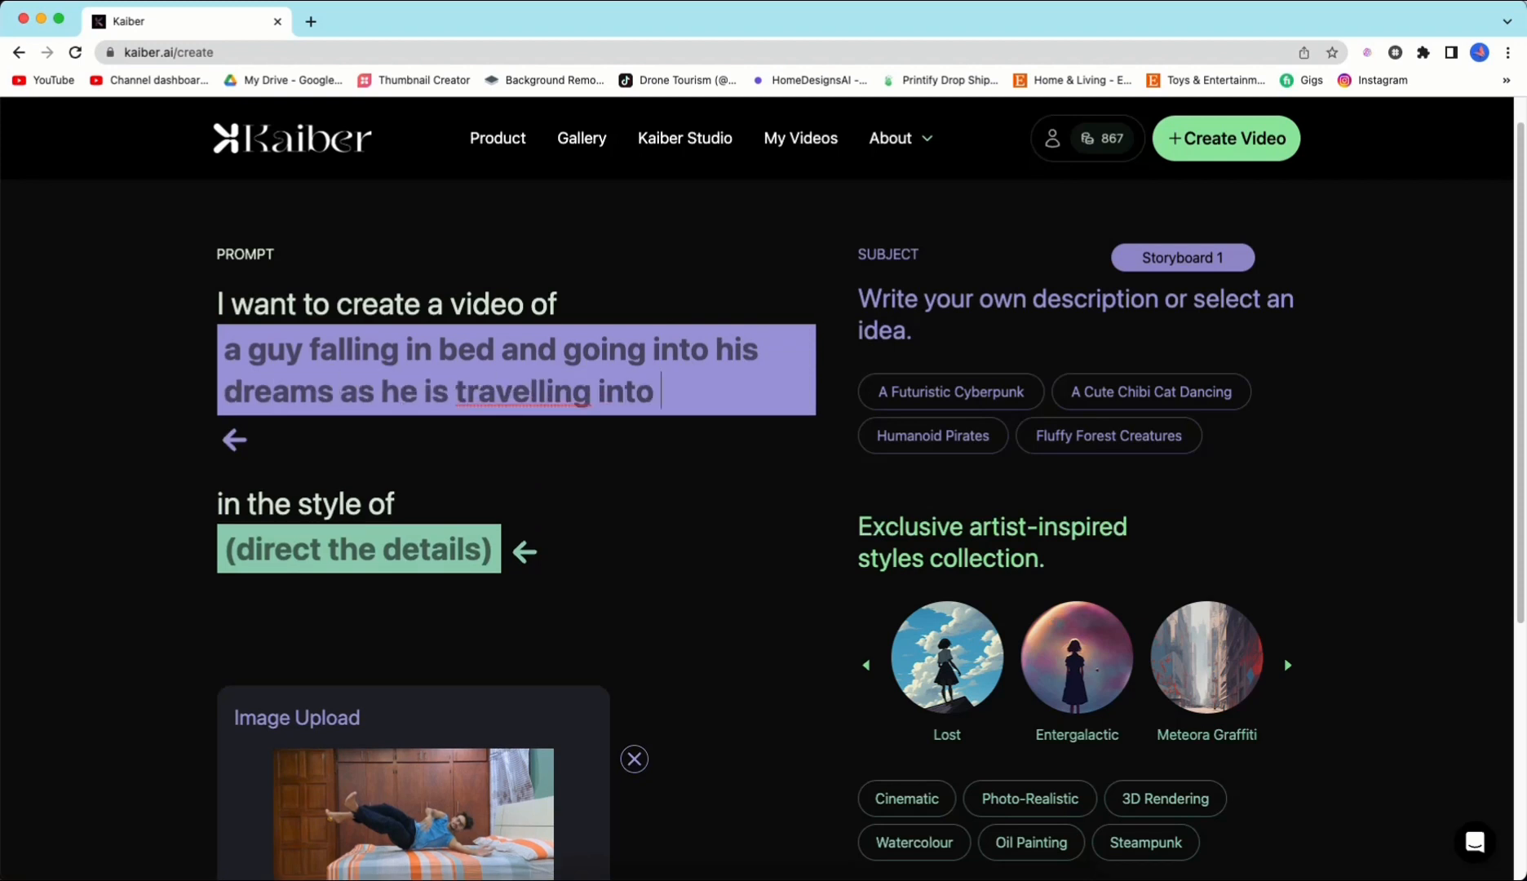
Step: Extend the subject with 'he is traveling into paradise and then waking up to reality.', correcting the spelling of paradise
click(537, 393)
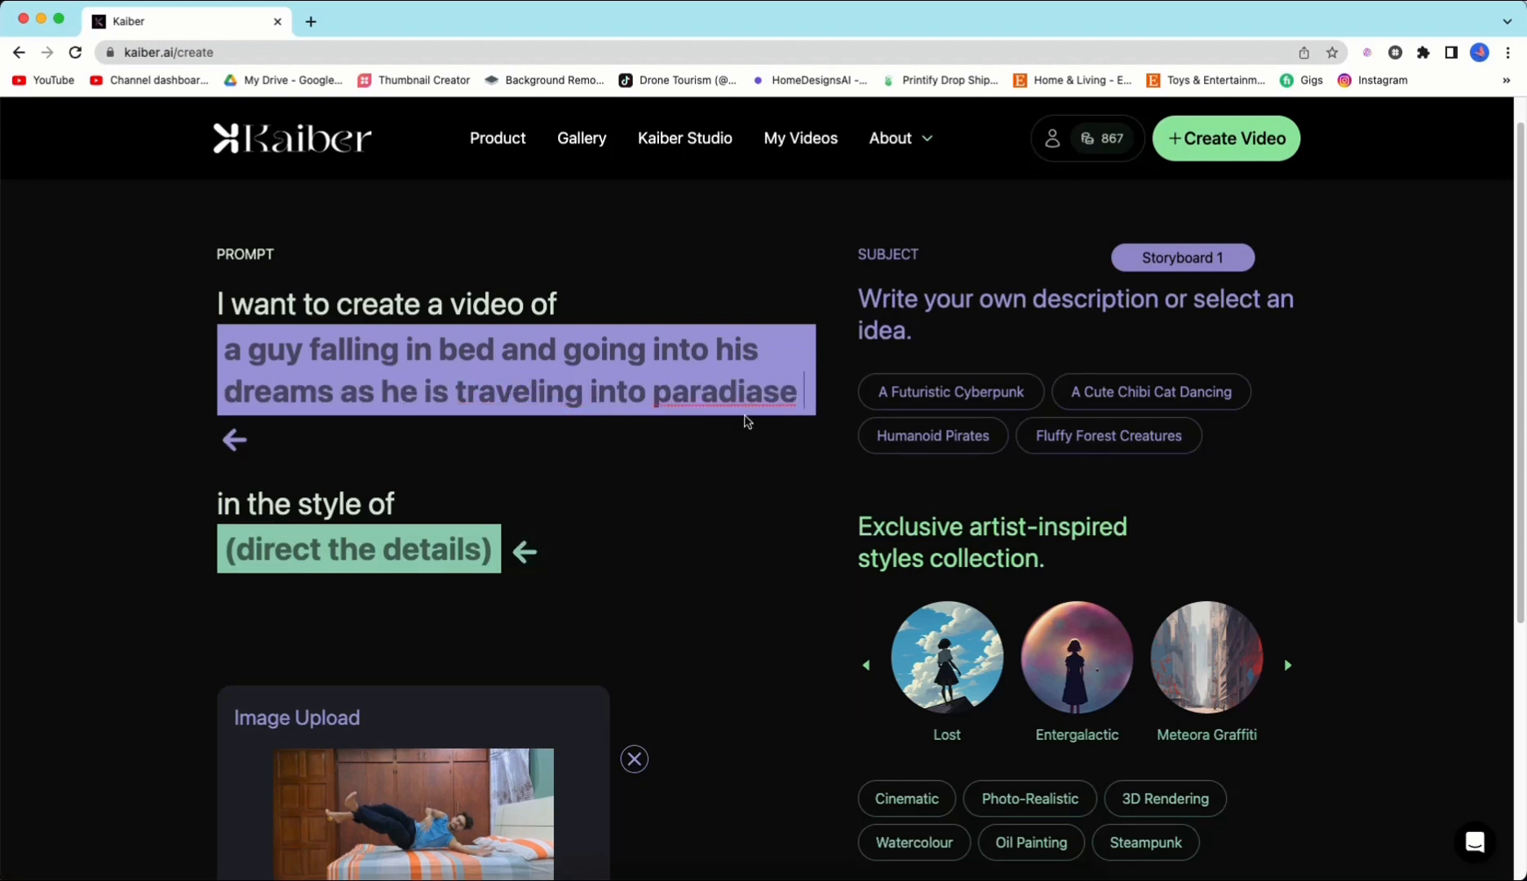
right_click(737, 377)
click(783, 388)
text(and then waking up to reality.)
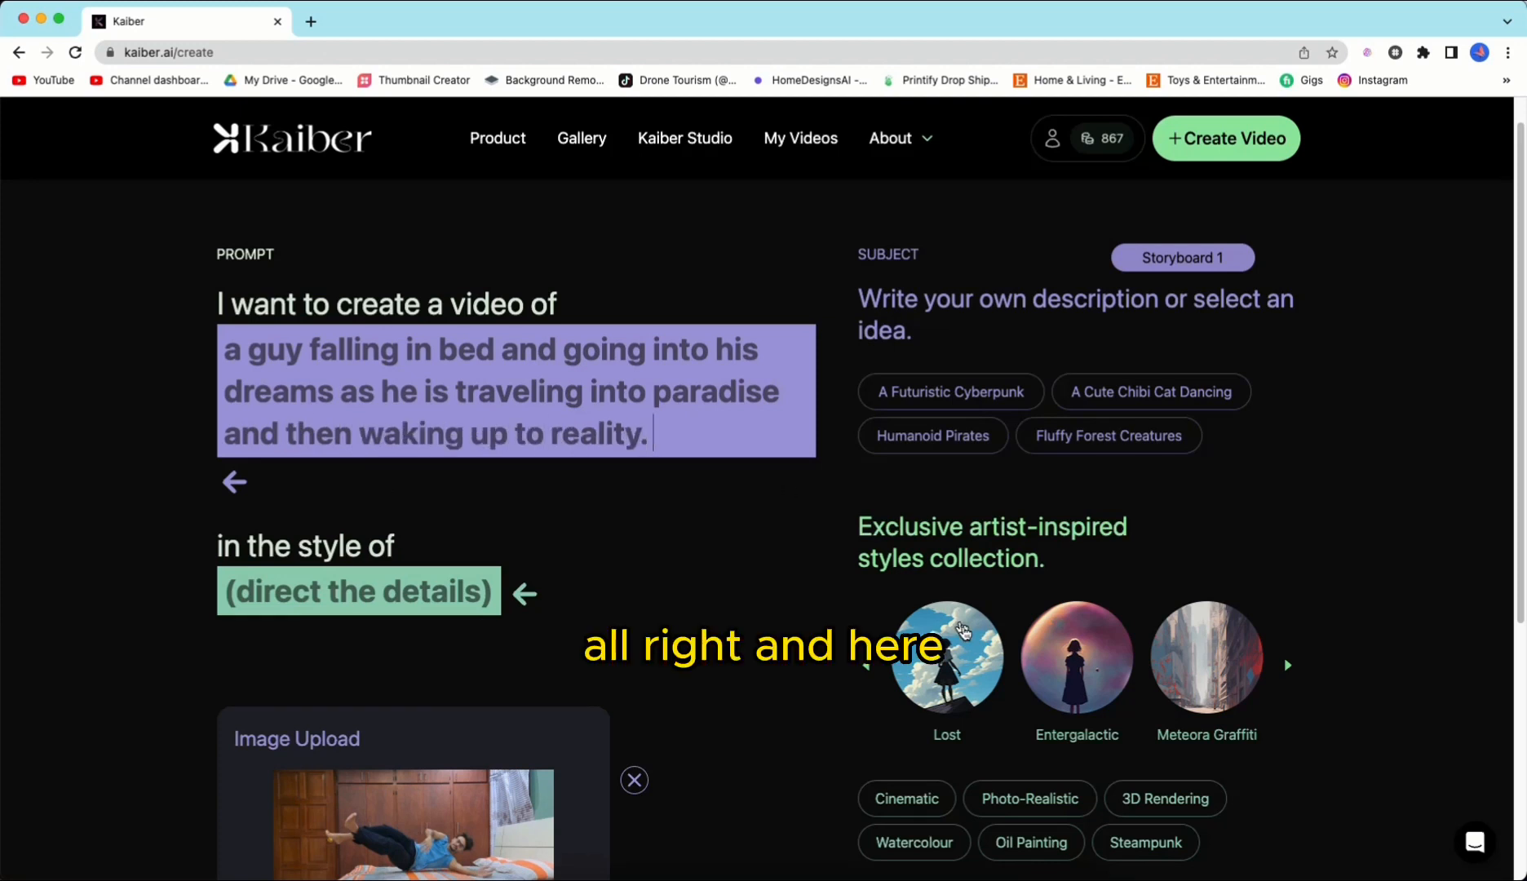
Step: Set the prompt style to the Entergalactic artist style
scroll(955, 628, down, 5)
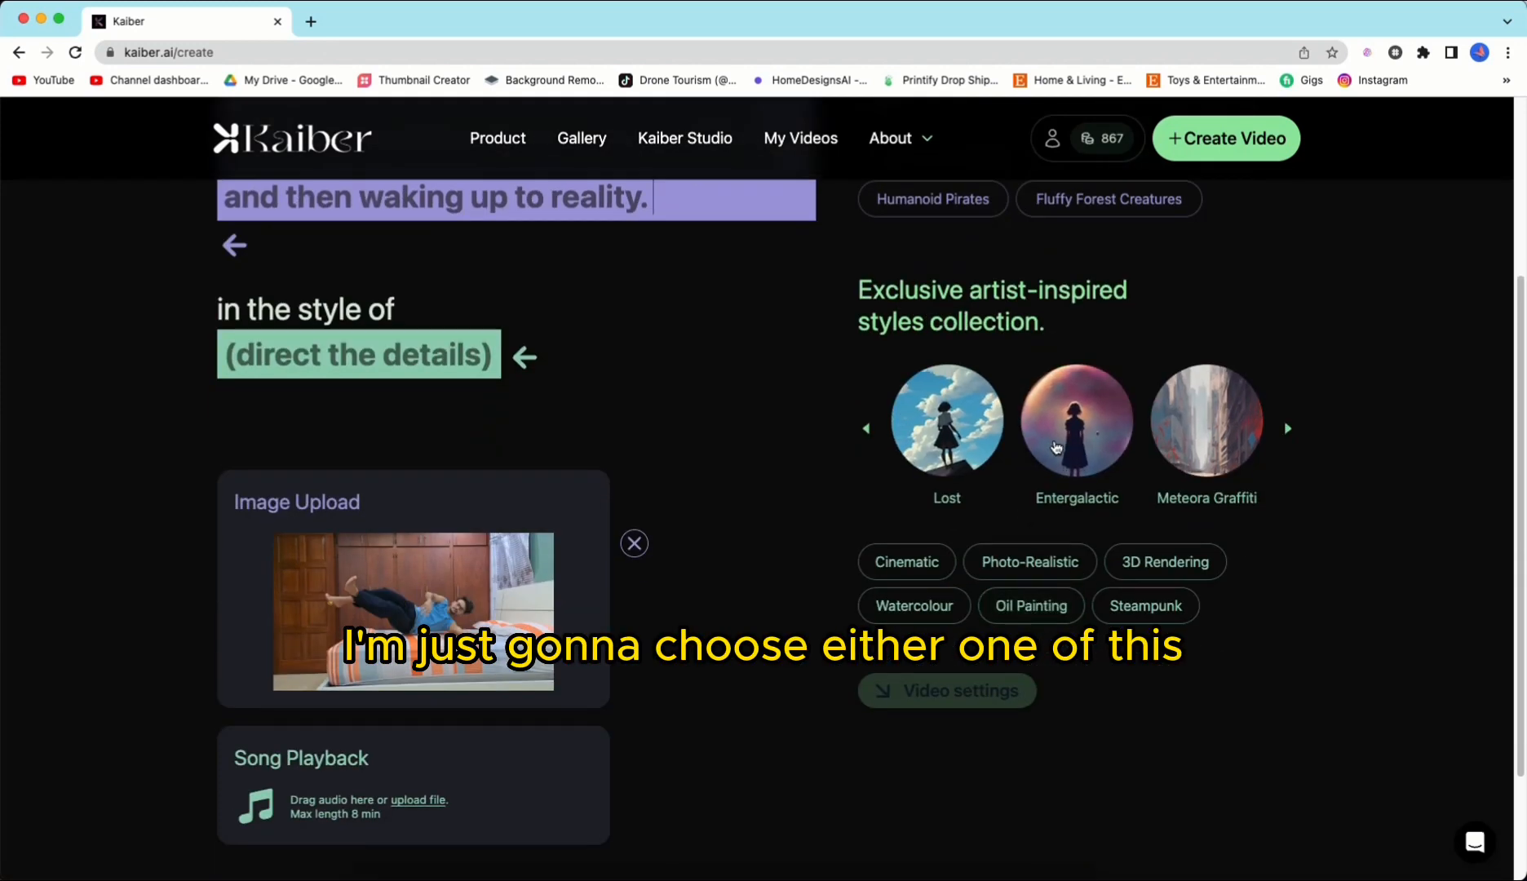
click(1105, 442)
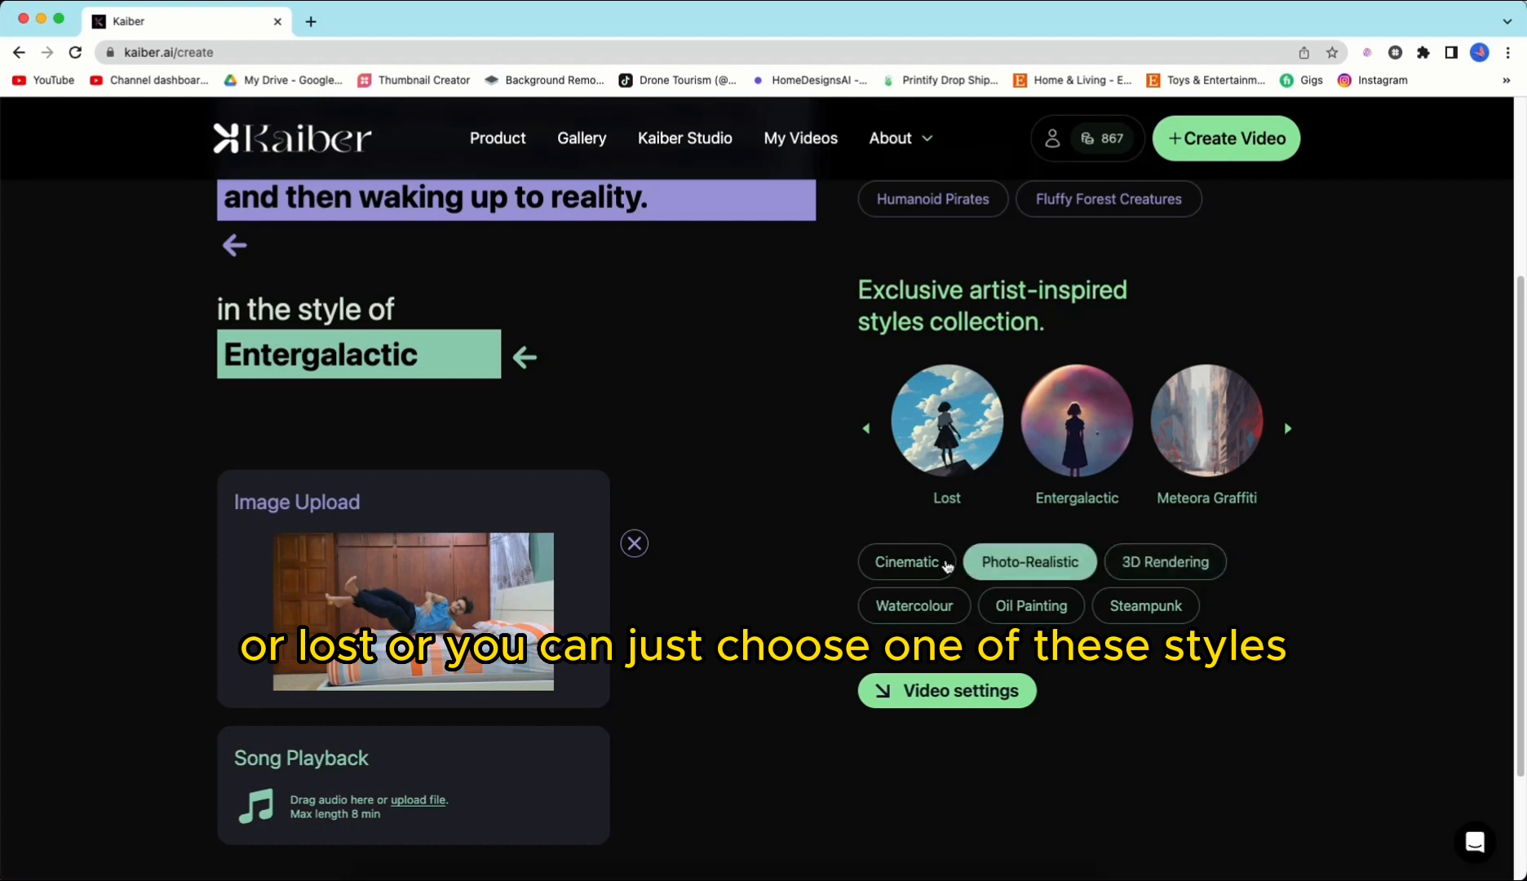
click(1211, 571)
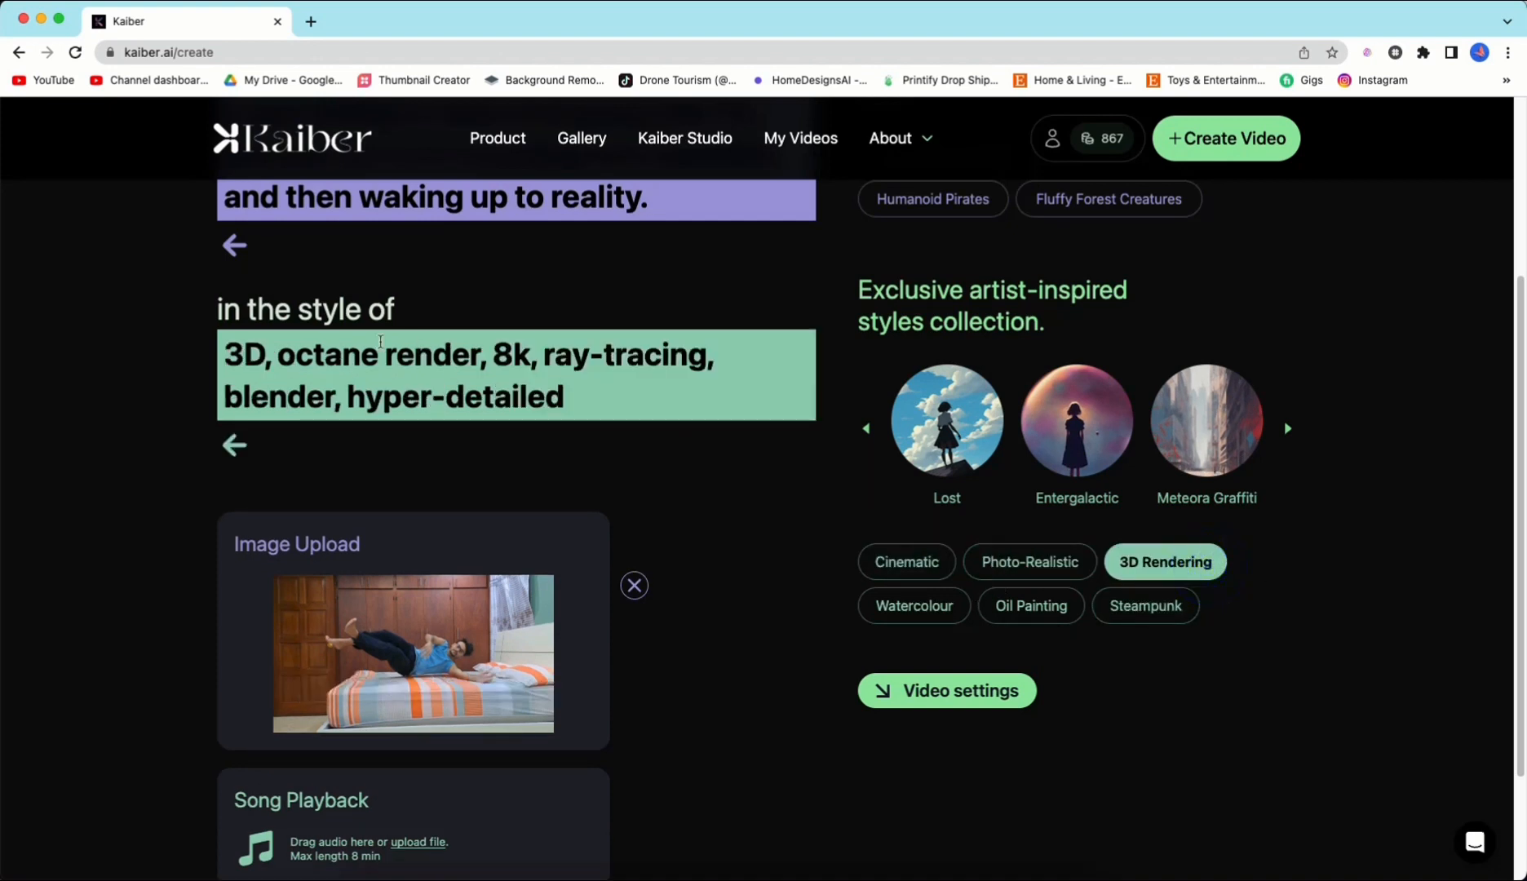
click(1070, 490)
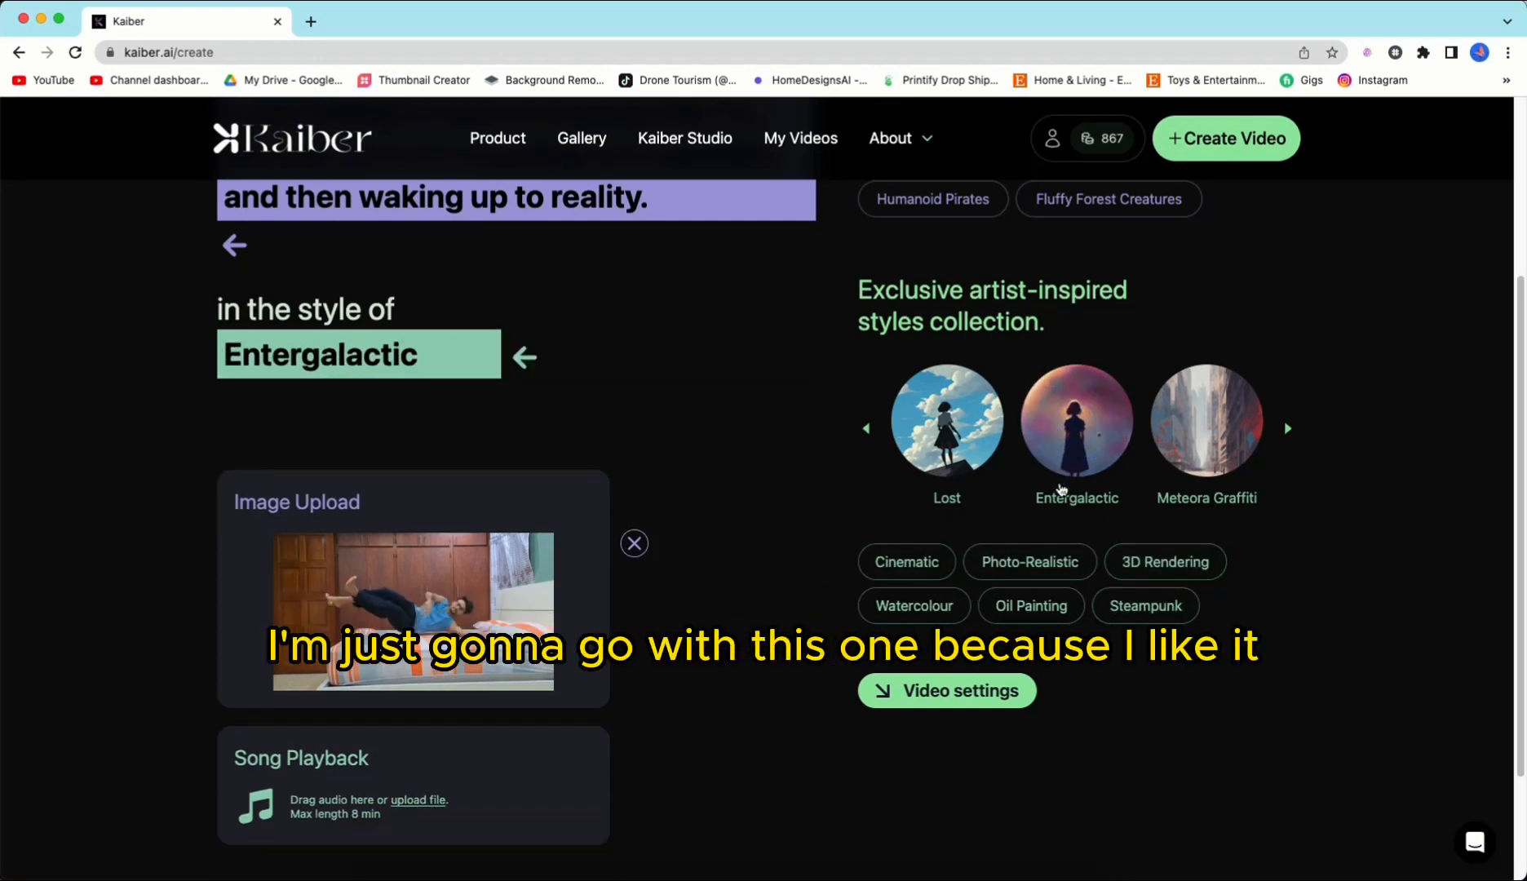
Step: Open the video settings and set the video duration to 0:10
click(897, 691)
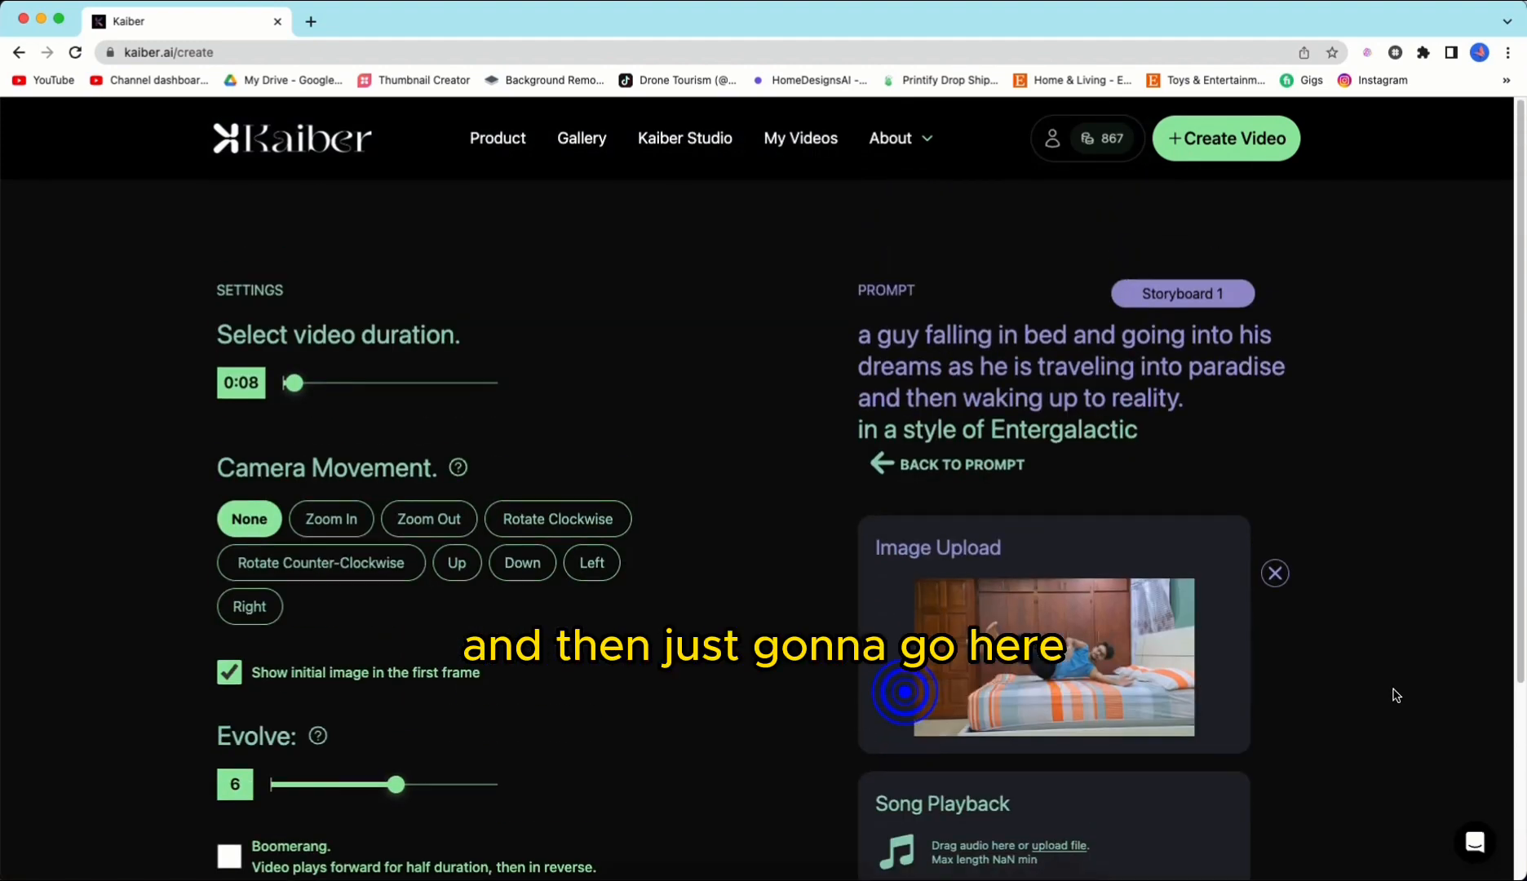
scroll(709, 601, down, 1)
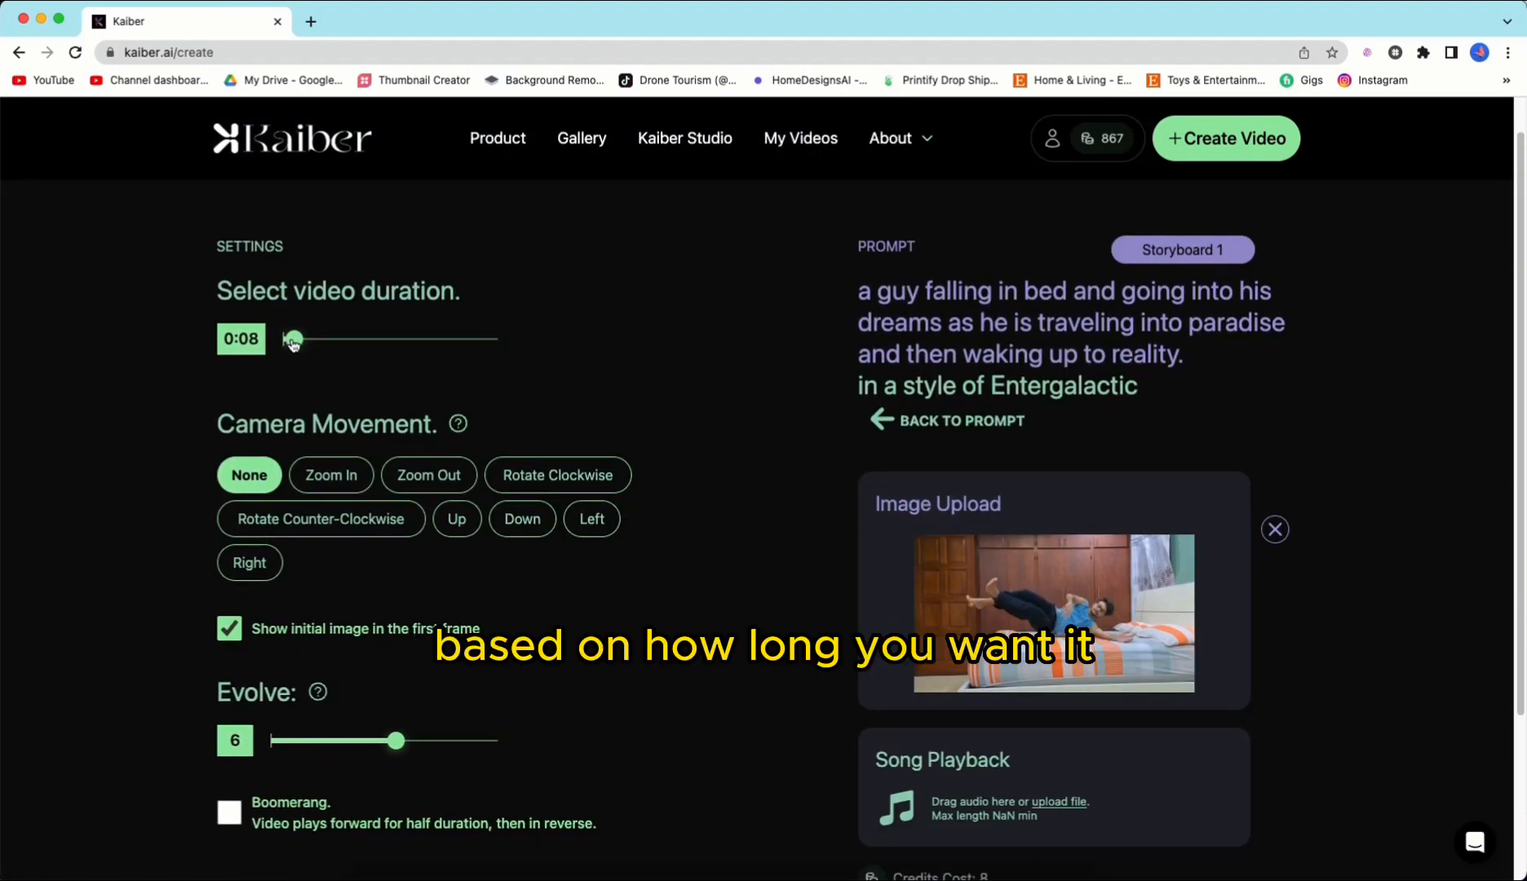
mouse_move(294, 343)
mouse_down()
mouse_move(316, 341)
mouse_move(293, 344)
mouse_up()
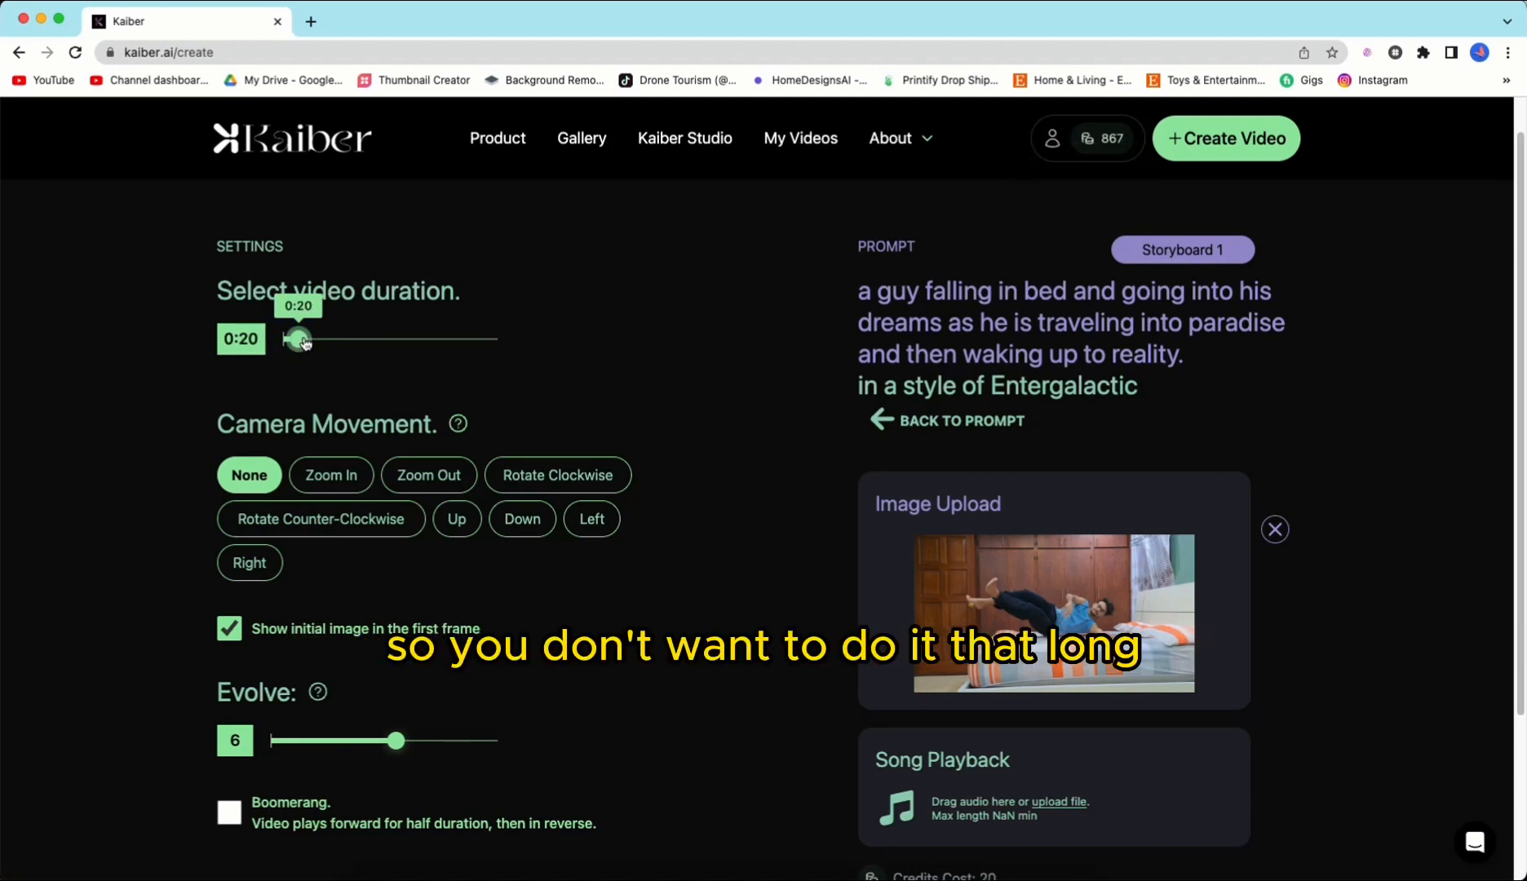
drag(293, 344, 286, 344)
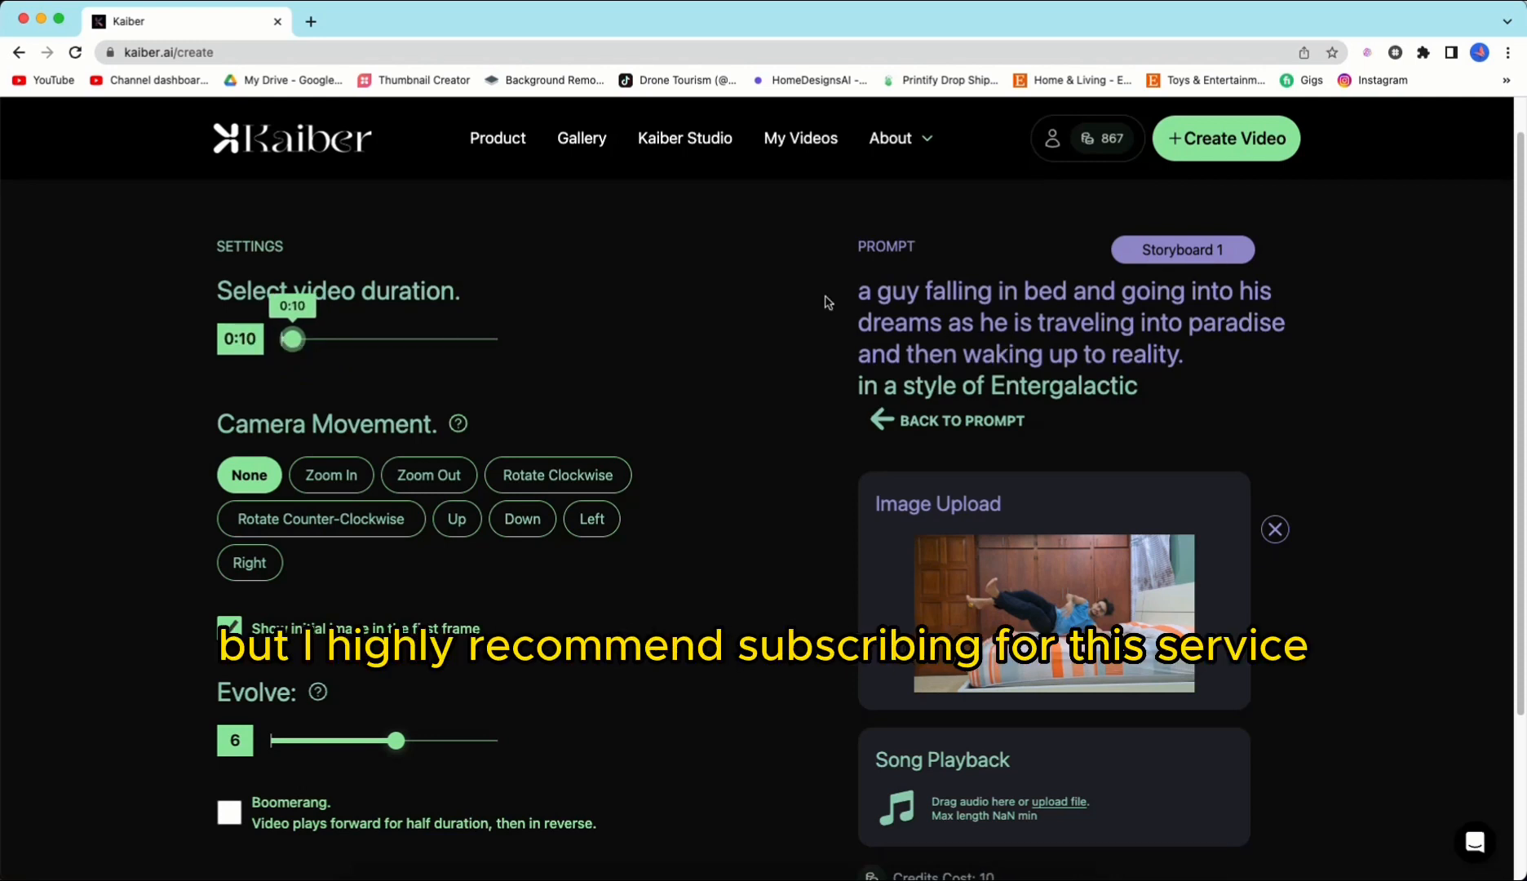
Step: Set the camera movement to Zoom Out and the Evolve value to 6
scroll(745, 467, down, 3)
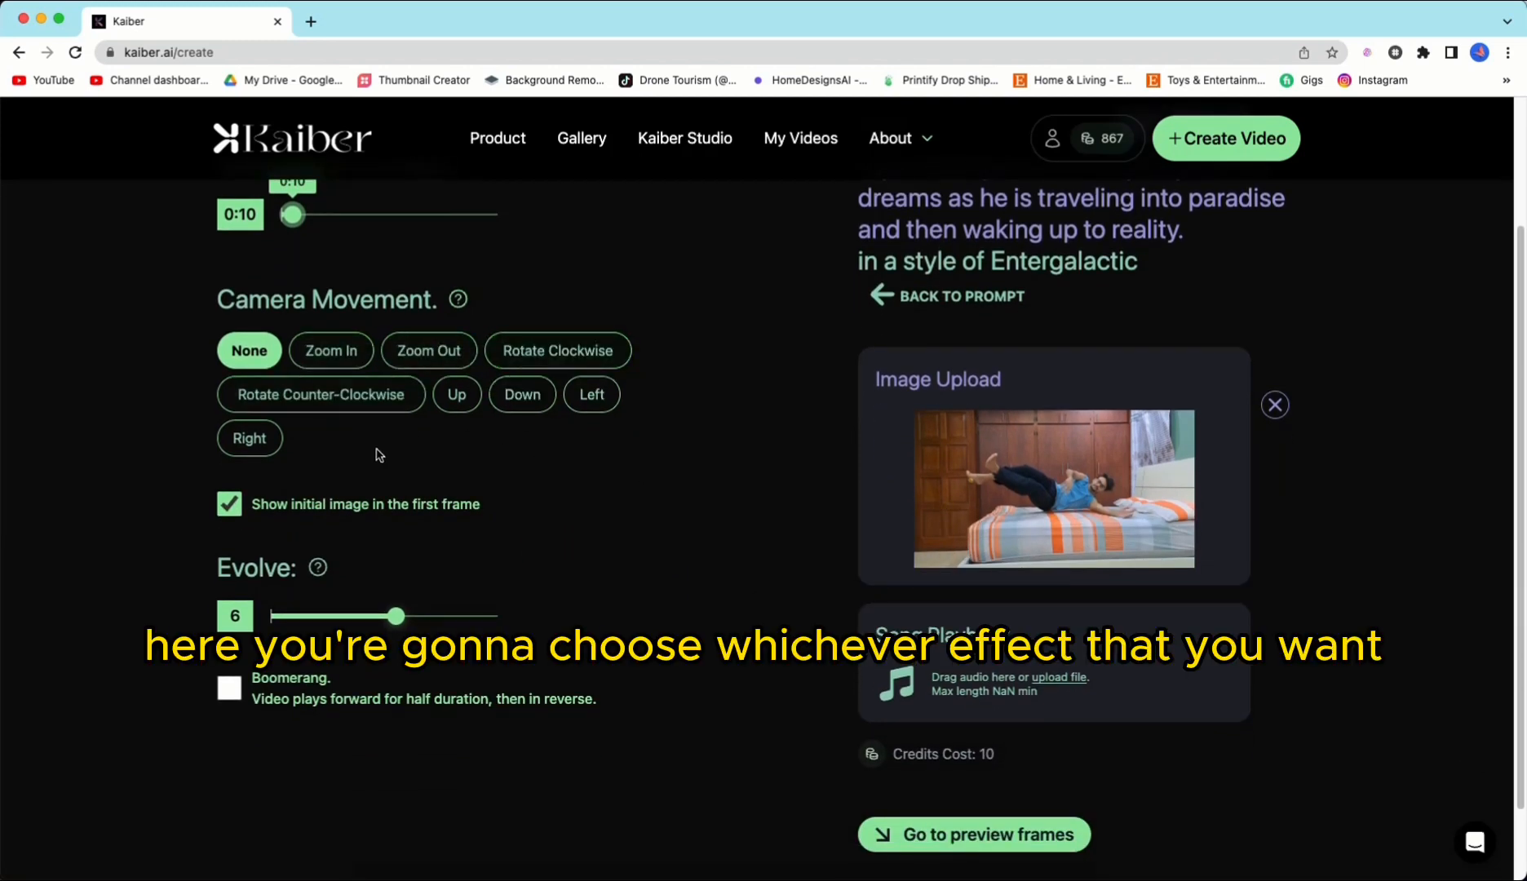
click(404, 352)
scroll(611, 462, down, 1)
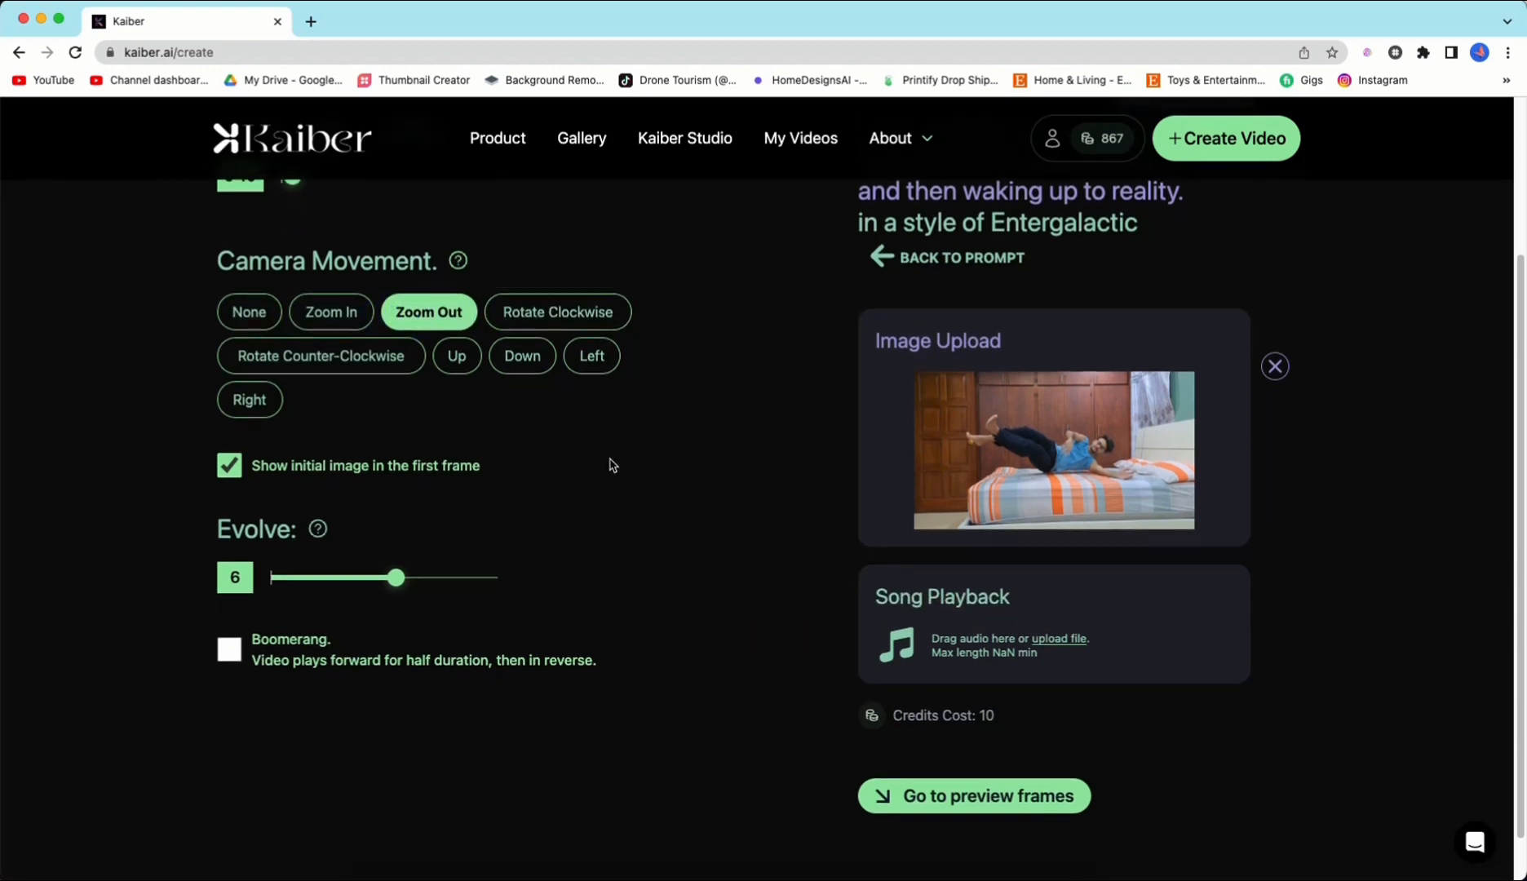
scroll(611, 465, down, 1)
drag(364, 558, 396, 558)
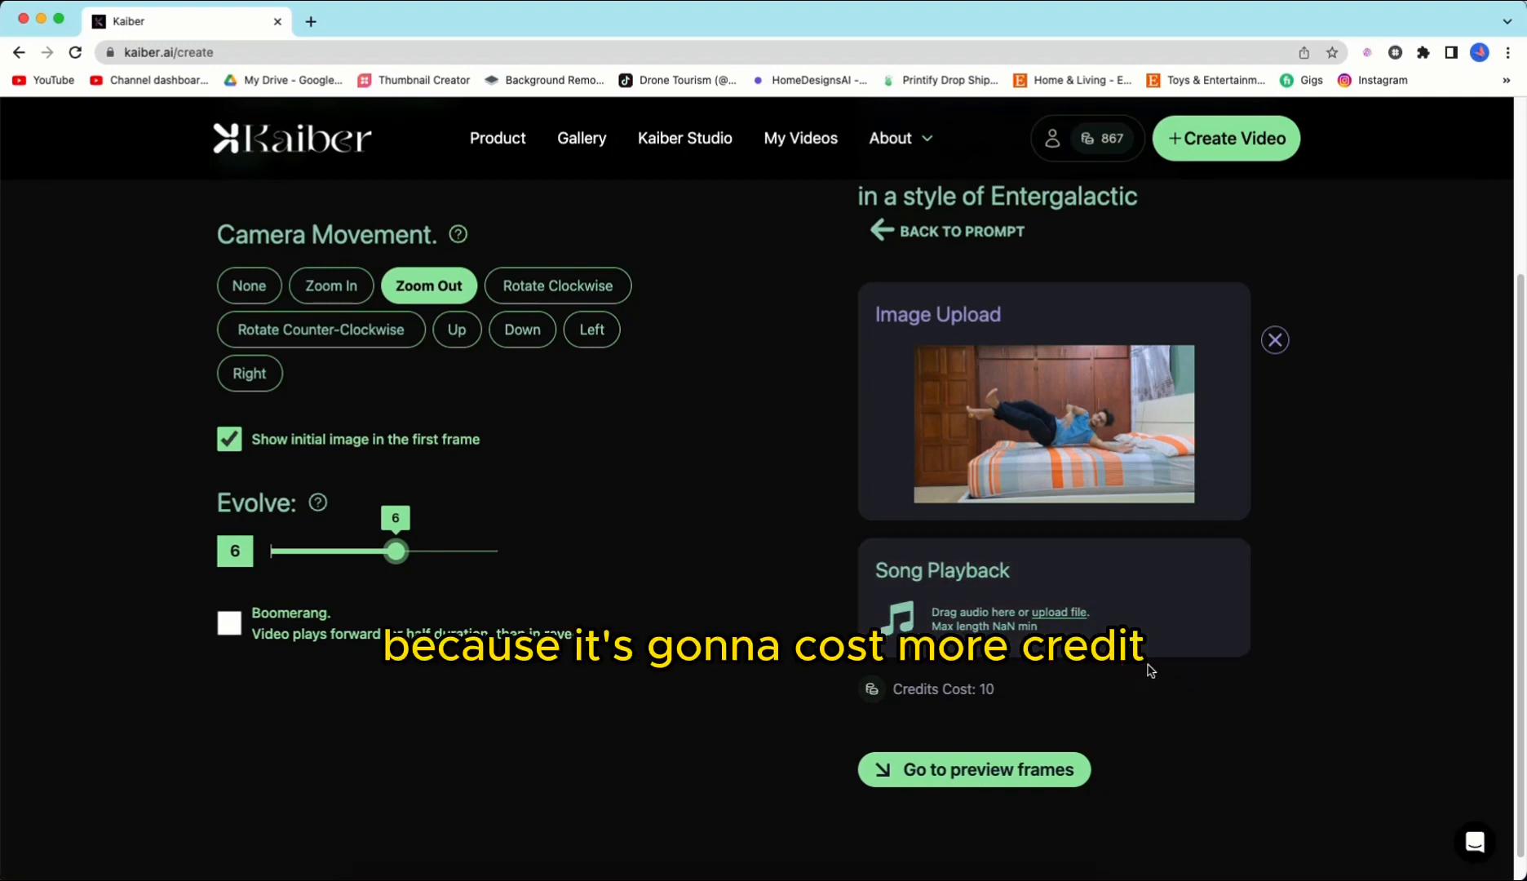
Step: Generate the preview frames and pick the lower-left image as the keyframe
click(1053, 769)
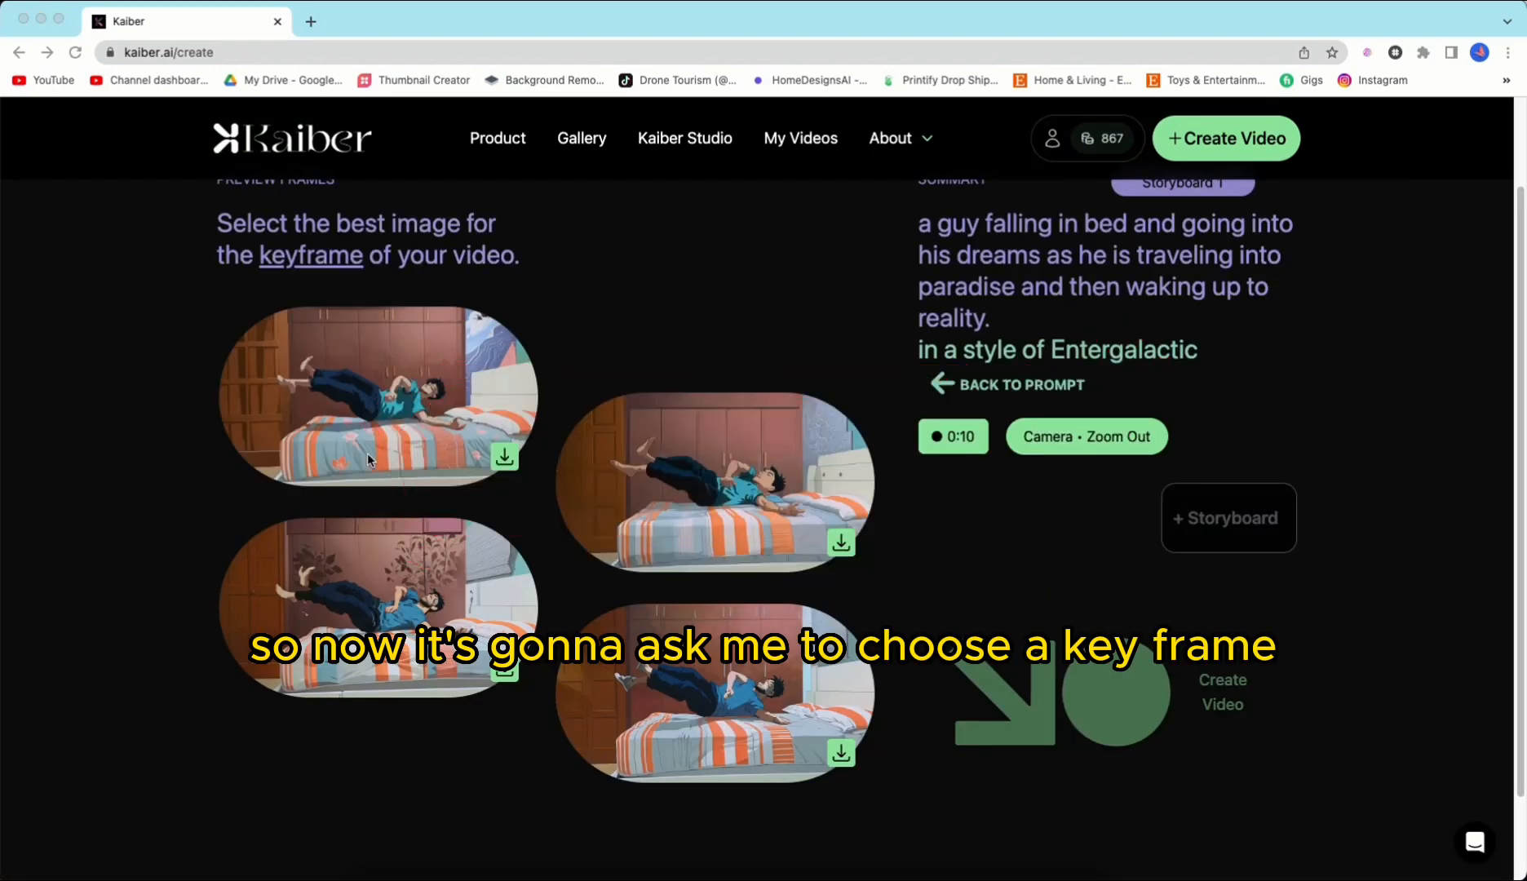
scroll(899, 619, down, 1)
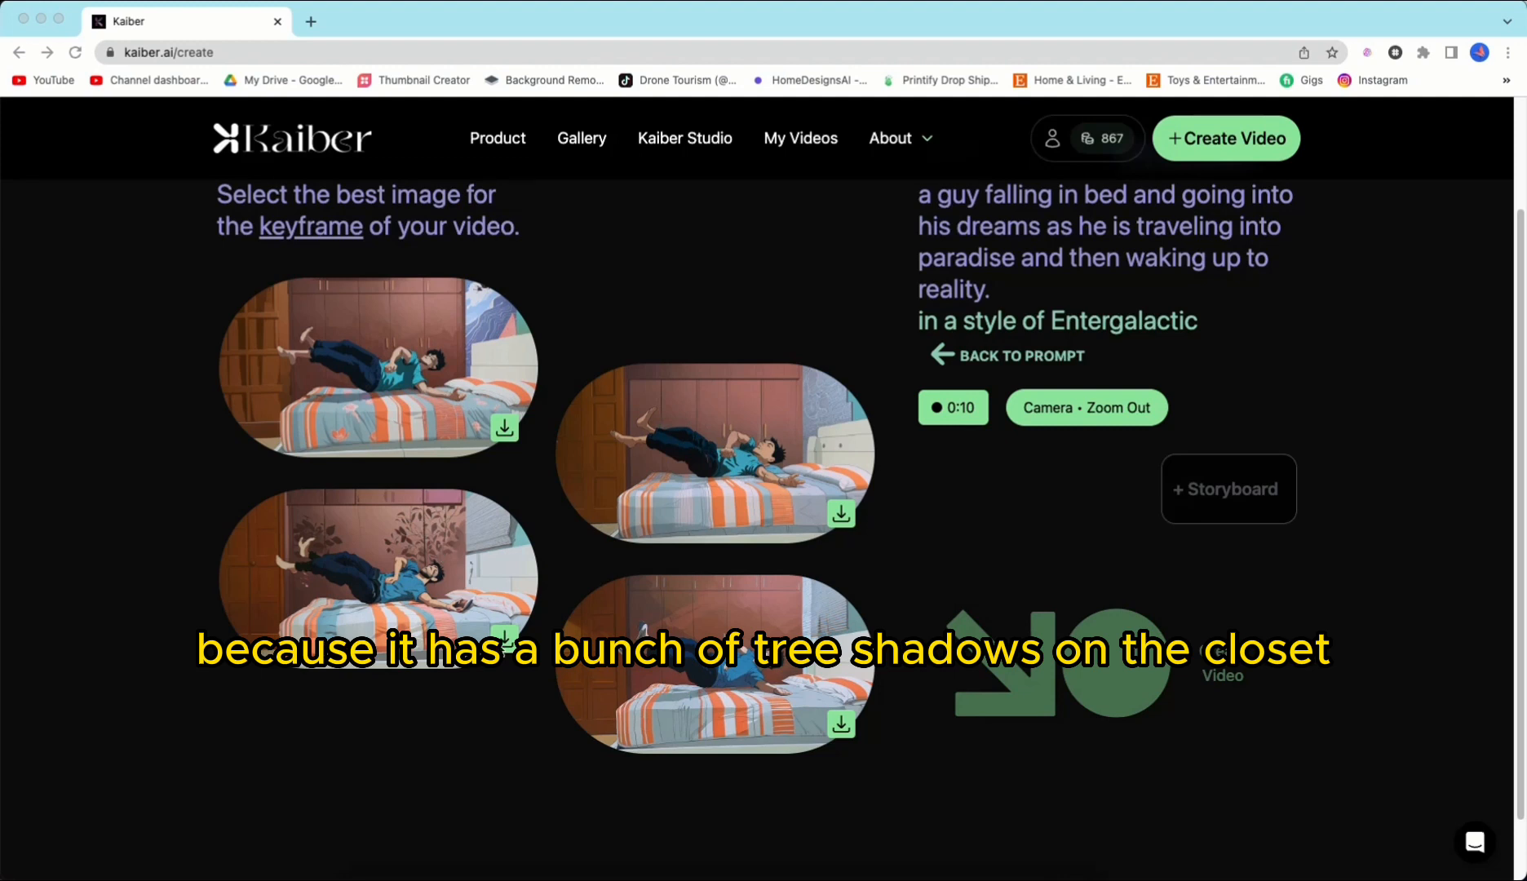
click(481, 625)
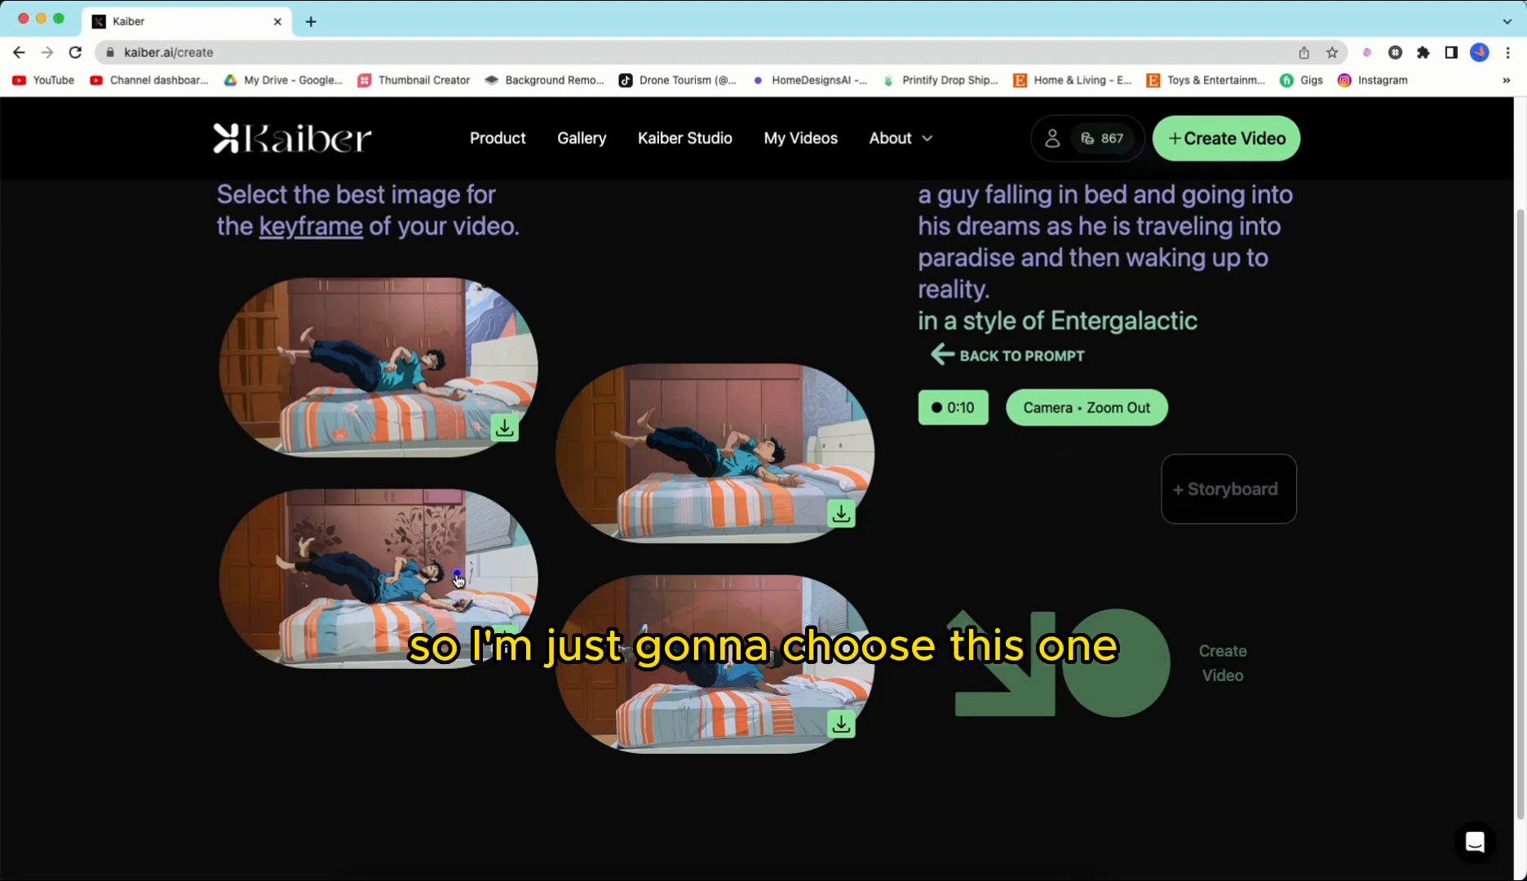
click(458, 579)
Step: Create the video from the chosen keyframe and download the finished result at 1080P
scroll(1199, 604, down, 2)
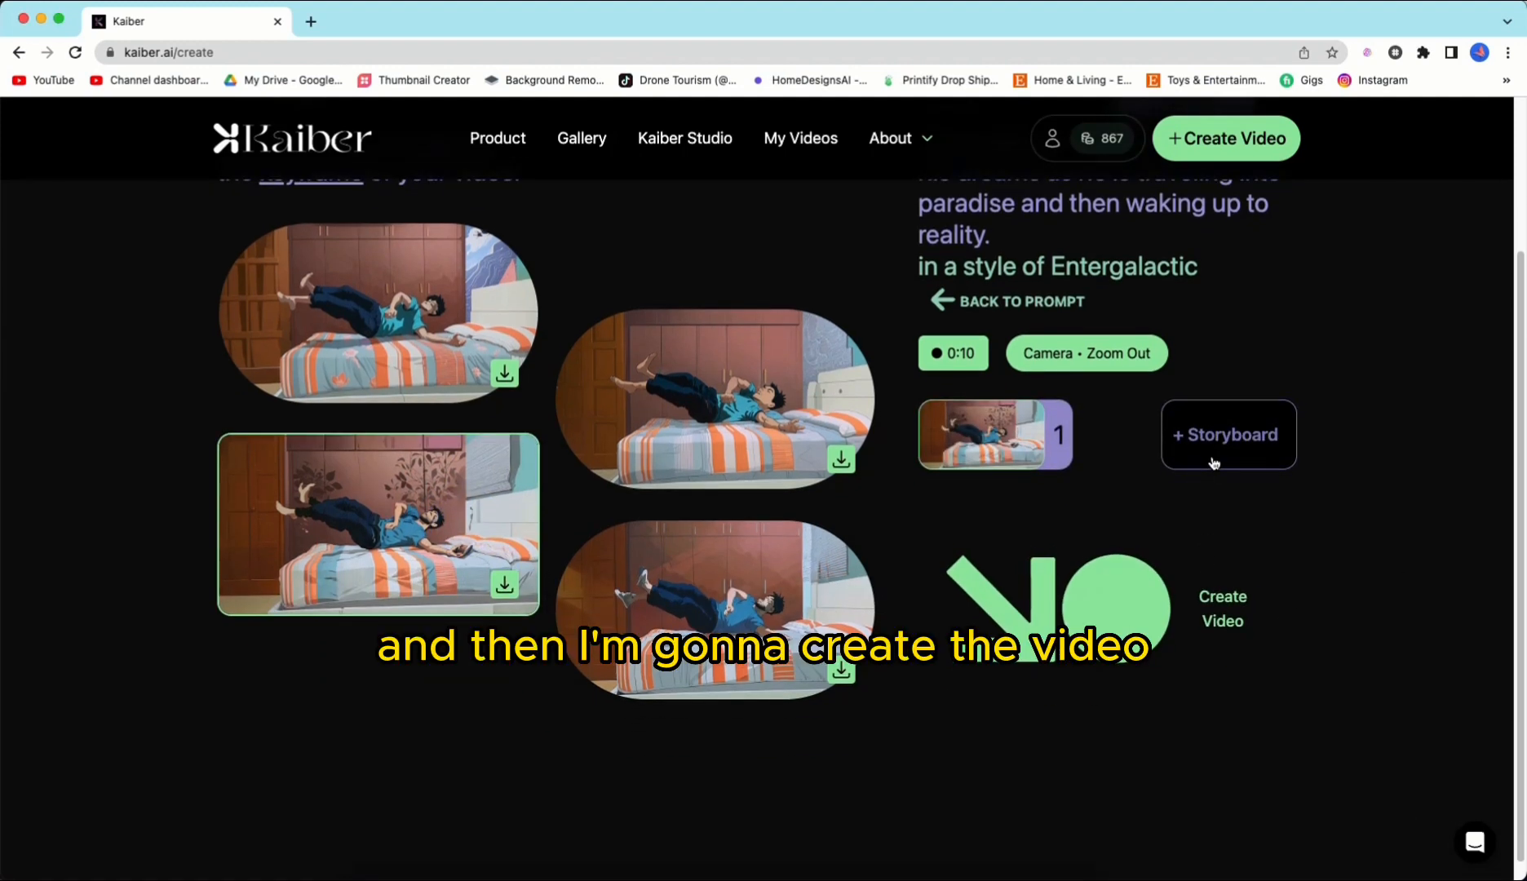
click(1150, 650)
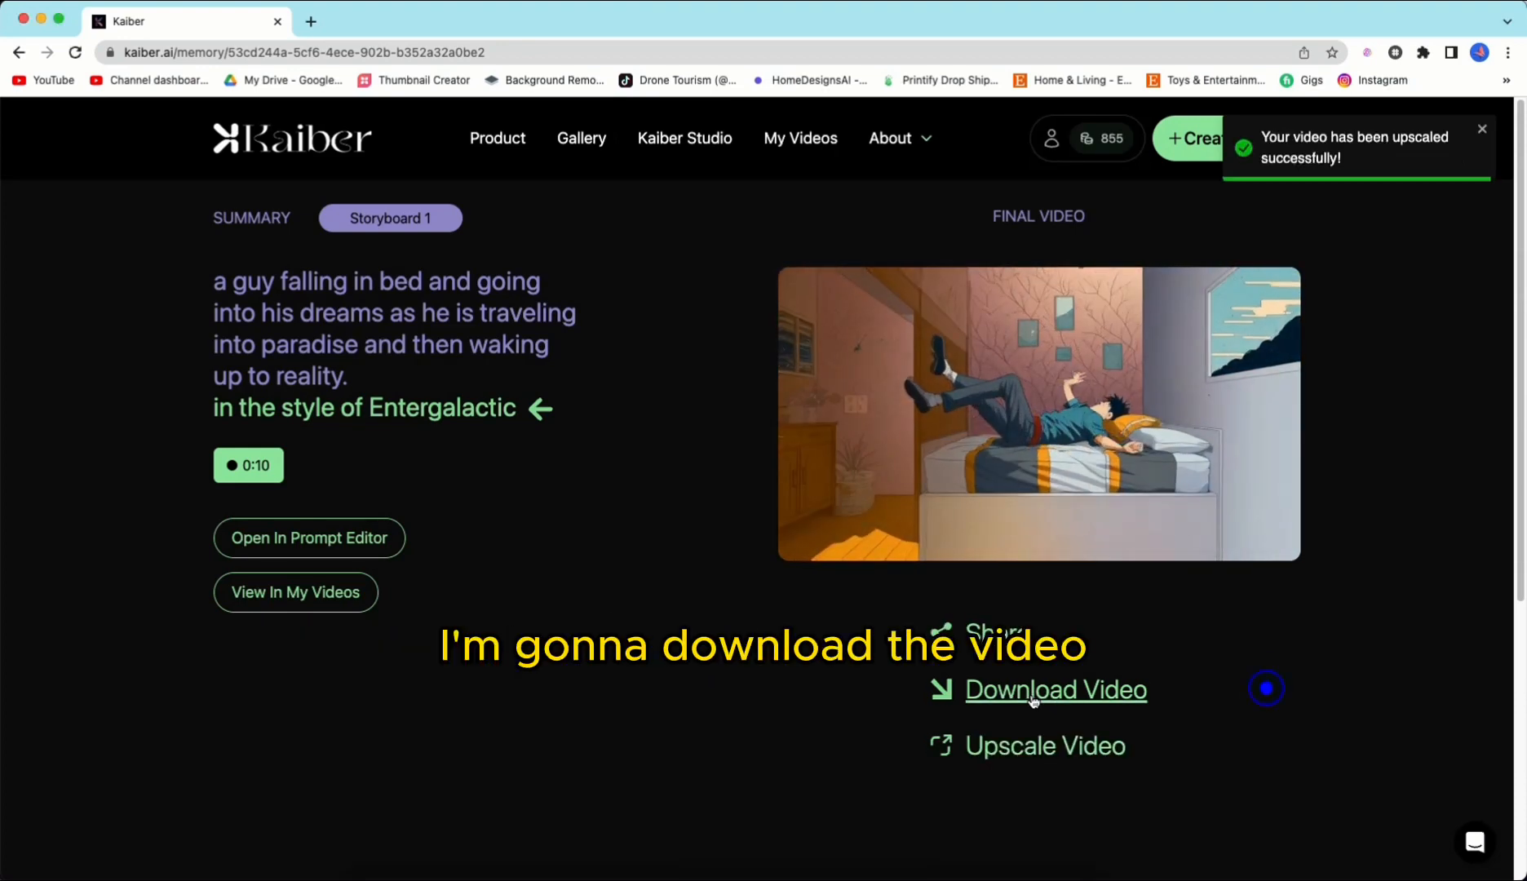
click(1032, 691)
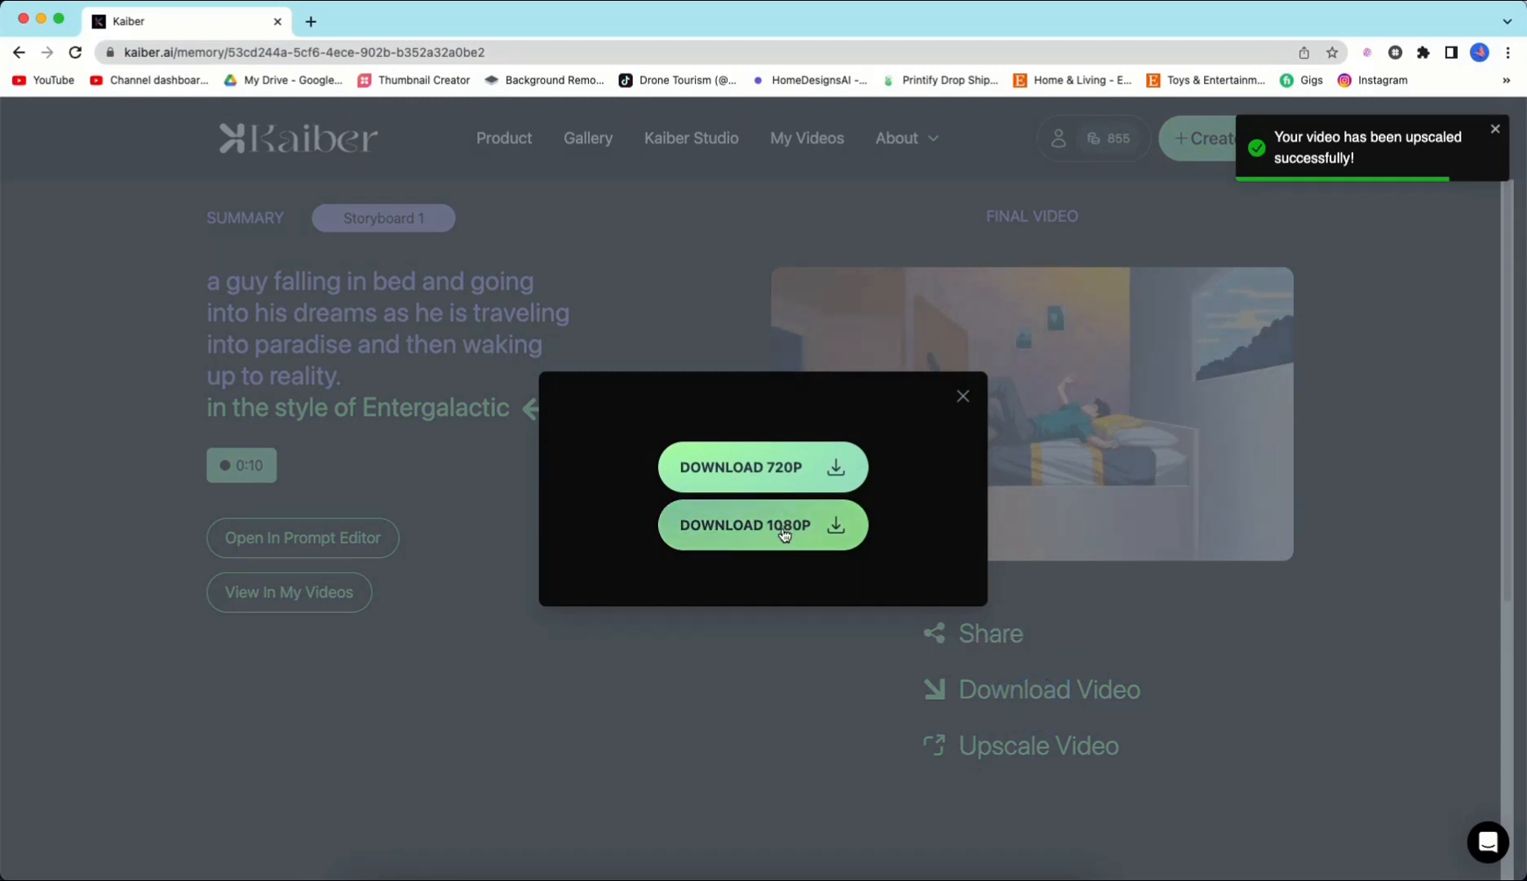
click(784, 532)
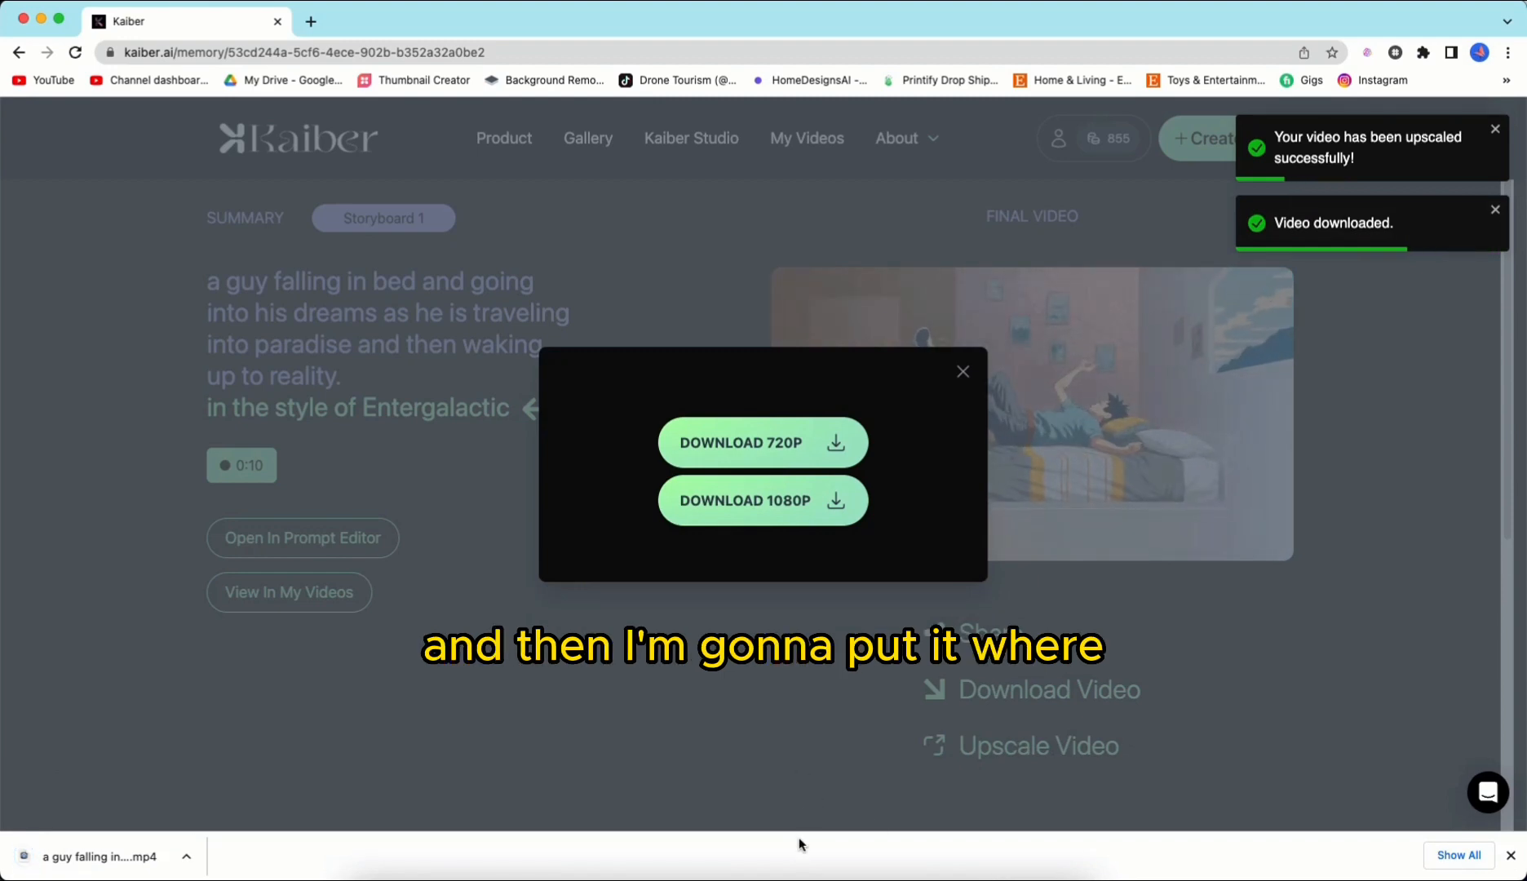
click(781, 875)
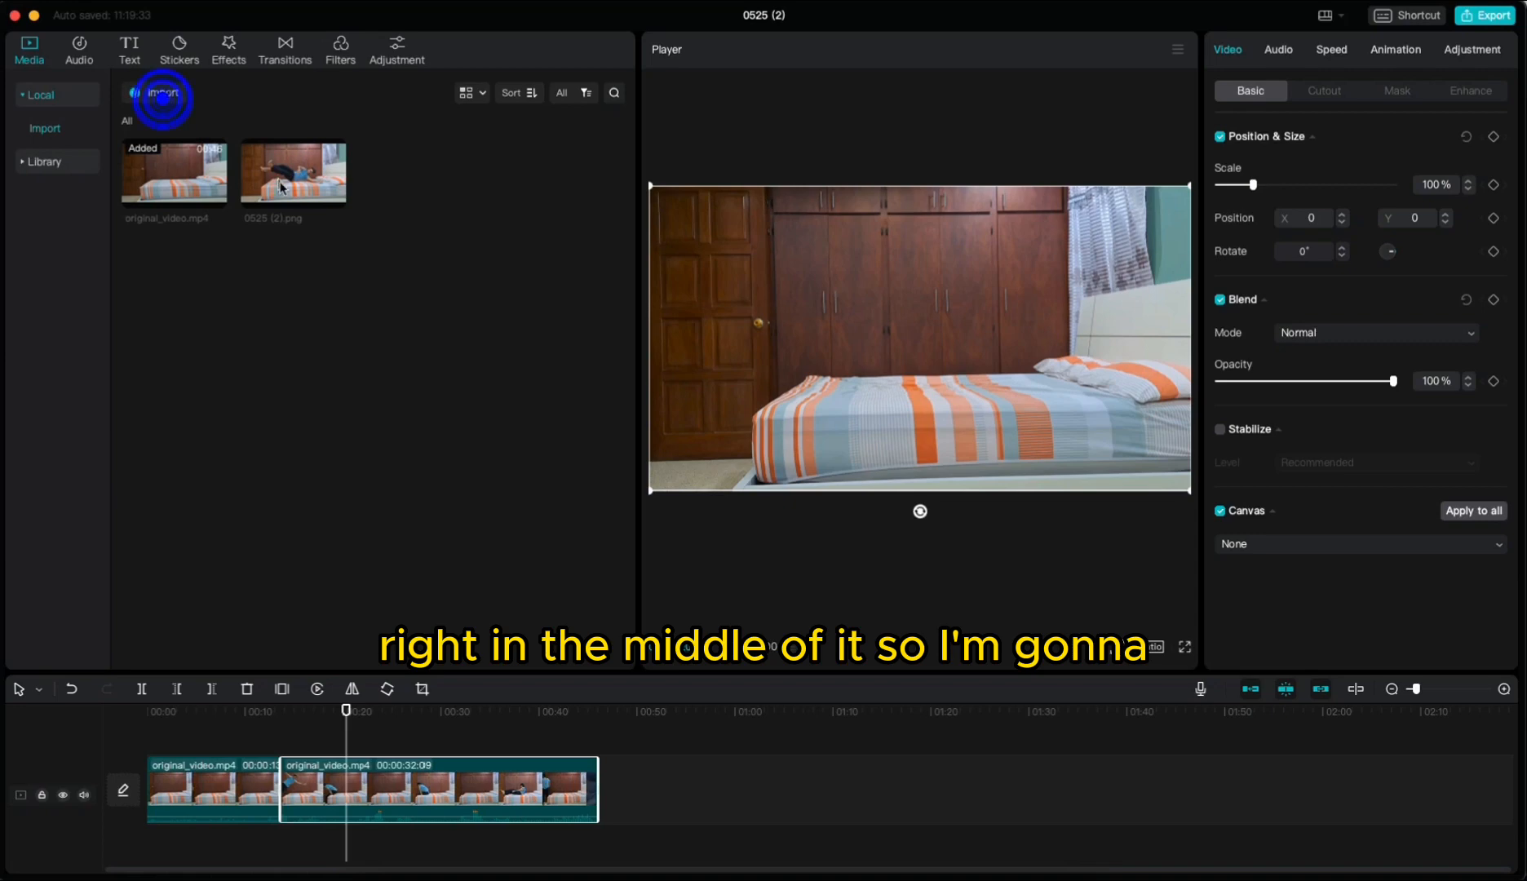
Step: Switch to CapCut and import the downloaded 'a guy falling…' mp4 from Downloads into the media library
click(164, 96)
click(193, 393)
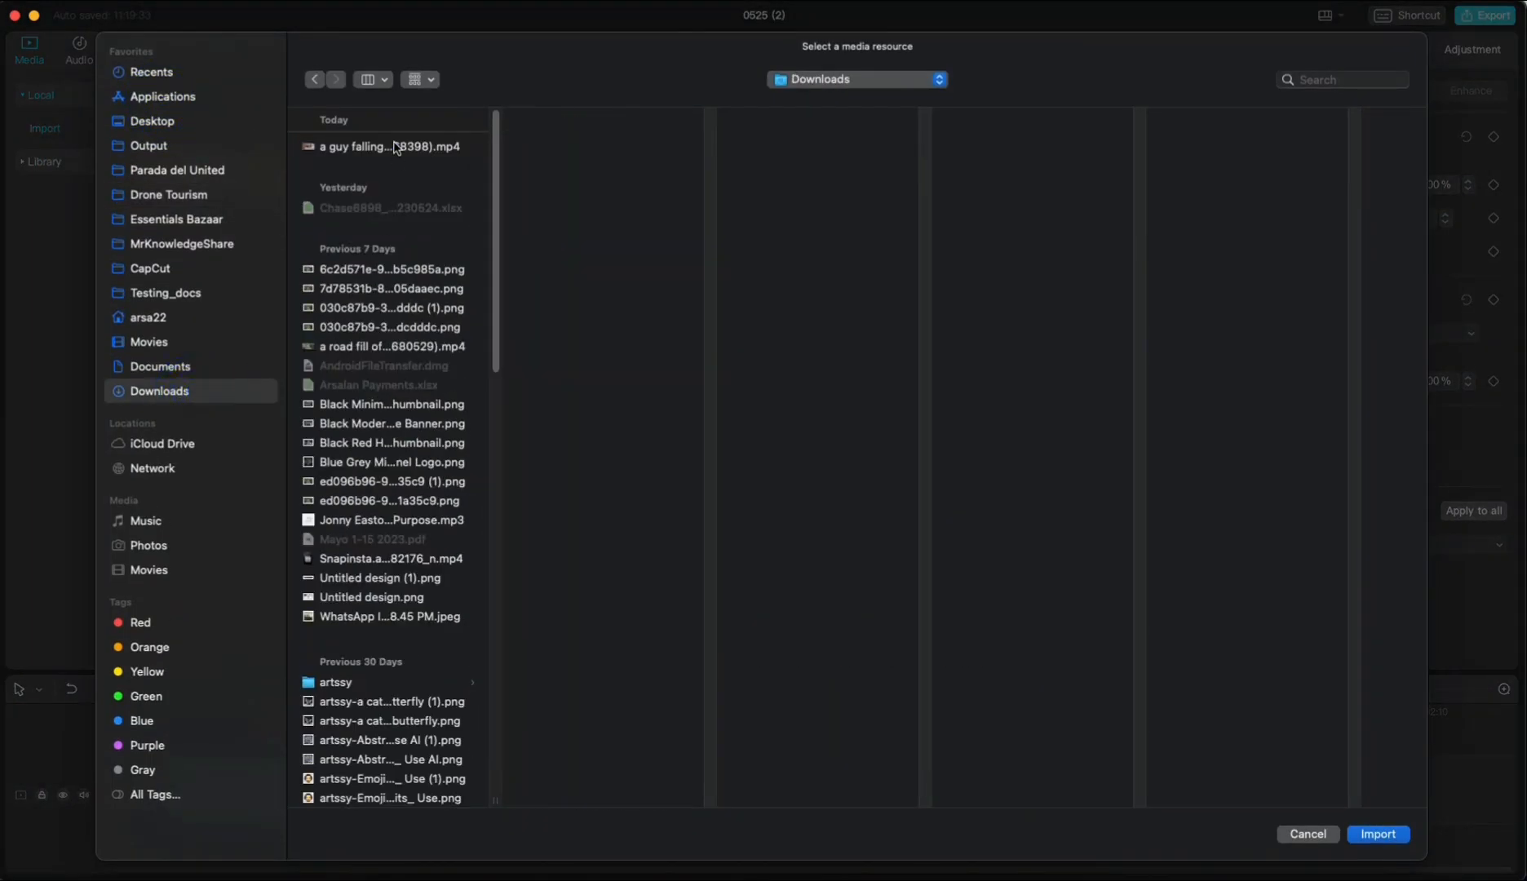
double_click(395, 148)
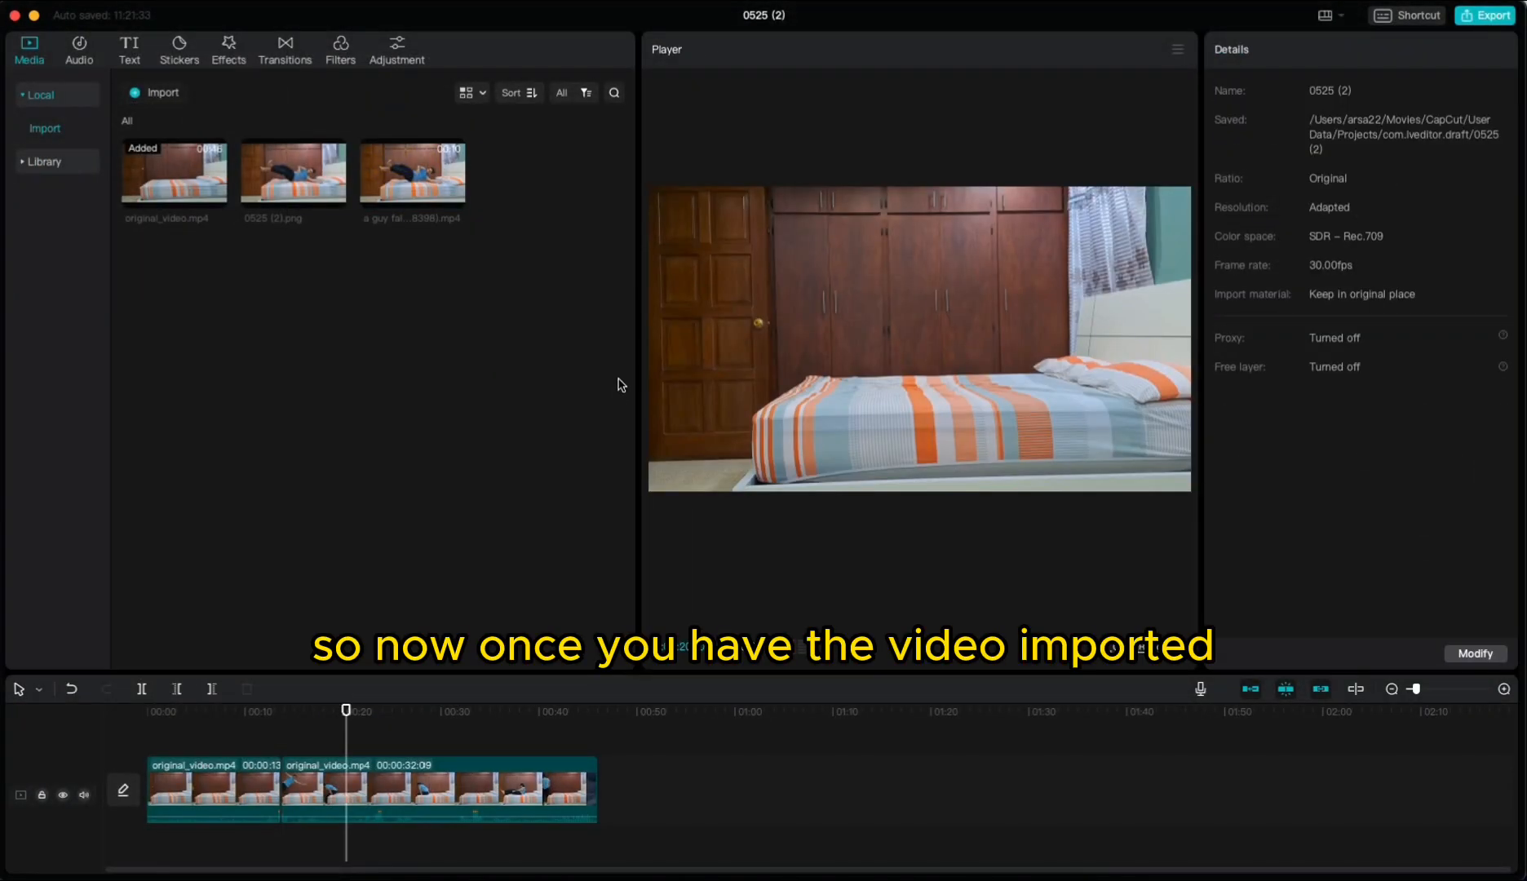
Step: Insert the Kaiber clip into the timeline between the two original video segments
drag(405, 231, 381, 570)
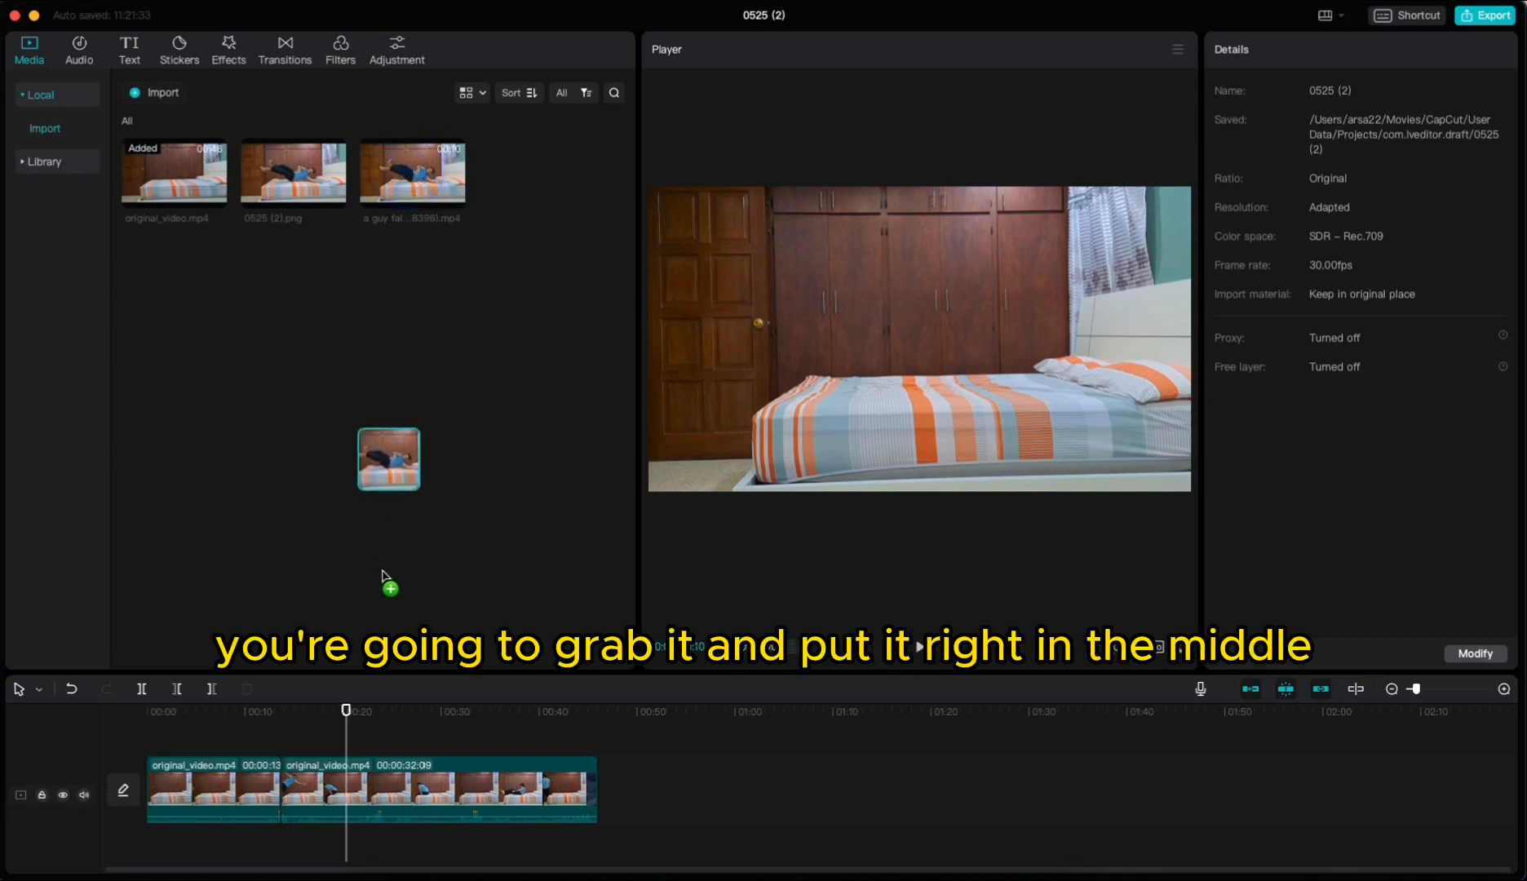
mouse_move(282, 771)
mouse_down()
mouse_move(308, 777)
mouse_move(291, 793)
mouse_up()
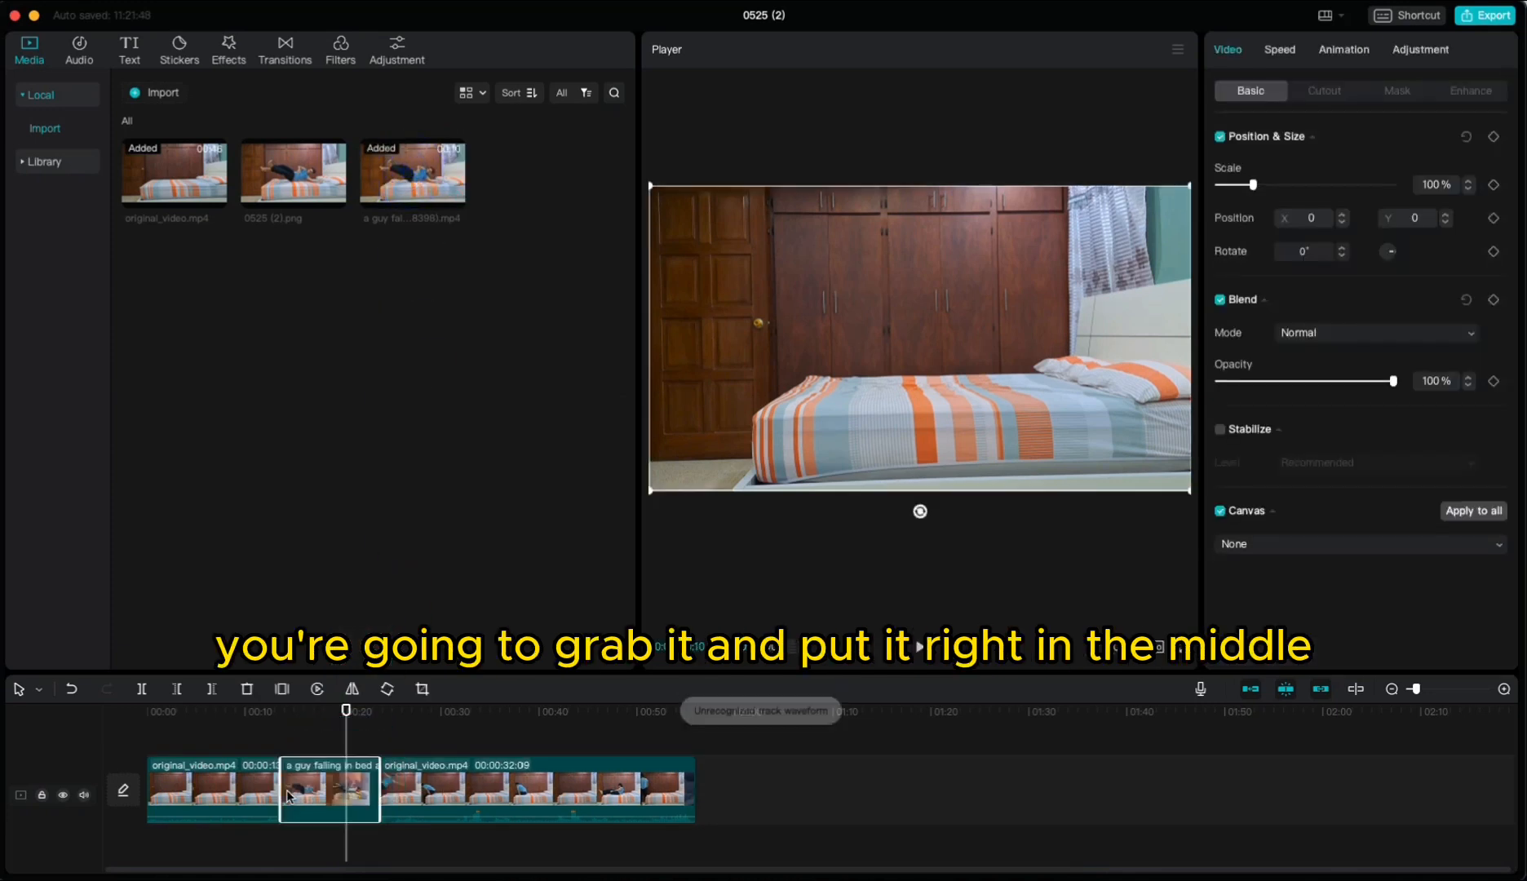
mouse_move(354, 726)
mouse_down()
mouse_move(277, 720)
mouse_move(399, 743)
mouse_move(346, 744)
mouse_up()
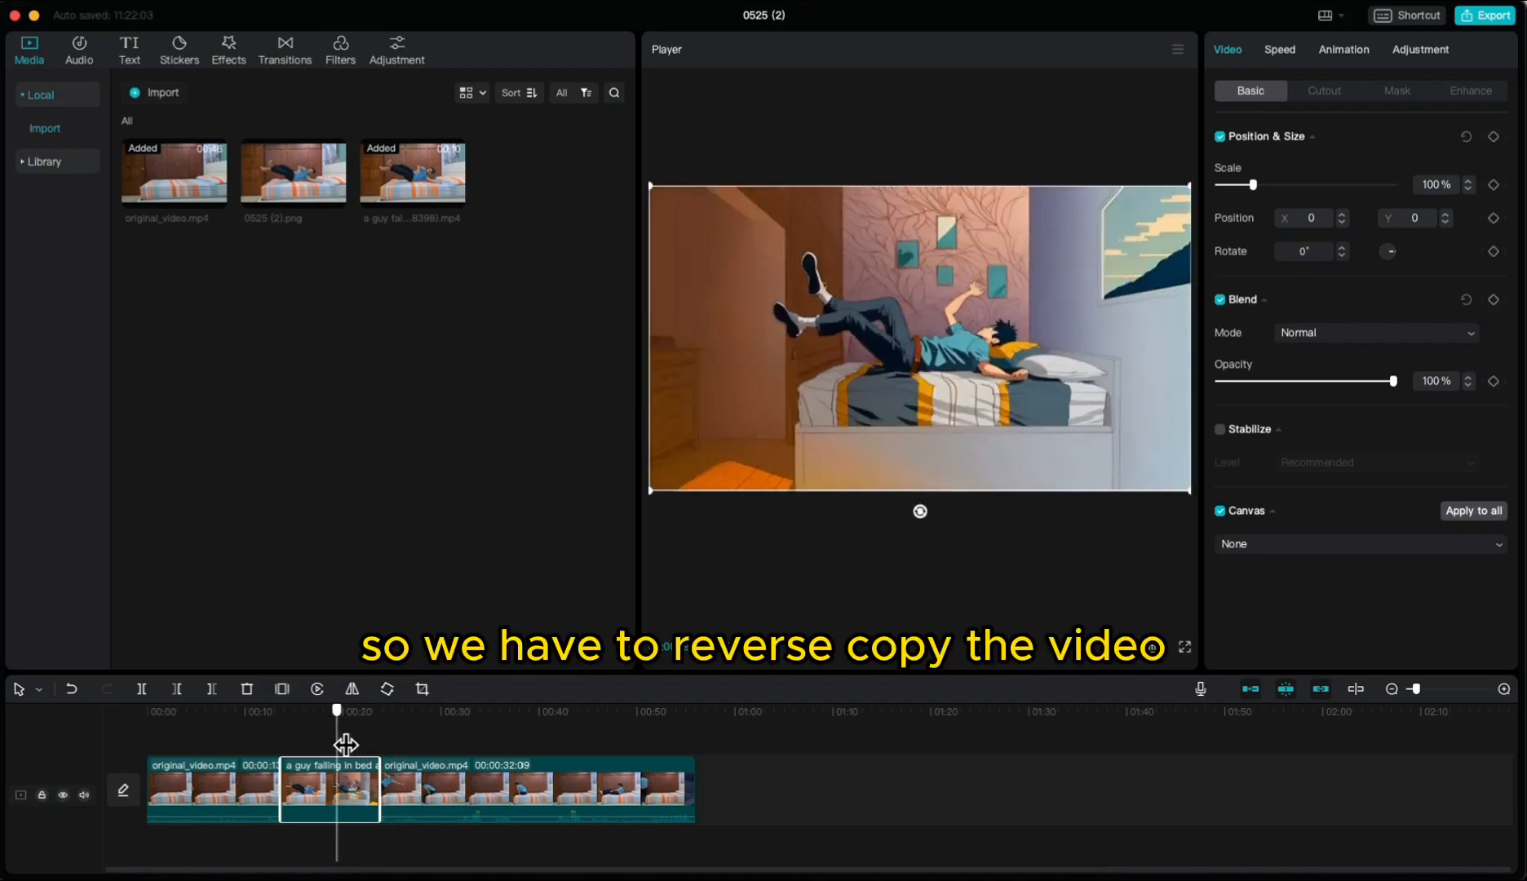
Step: Copy the Kaiber clip and place the pasted duplicate right after it on the main track
right_click(322, 784)
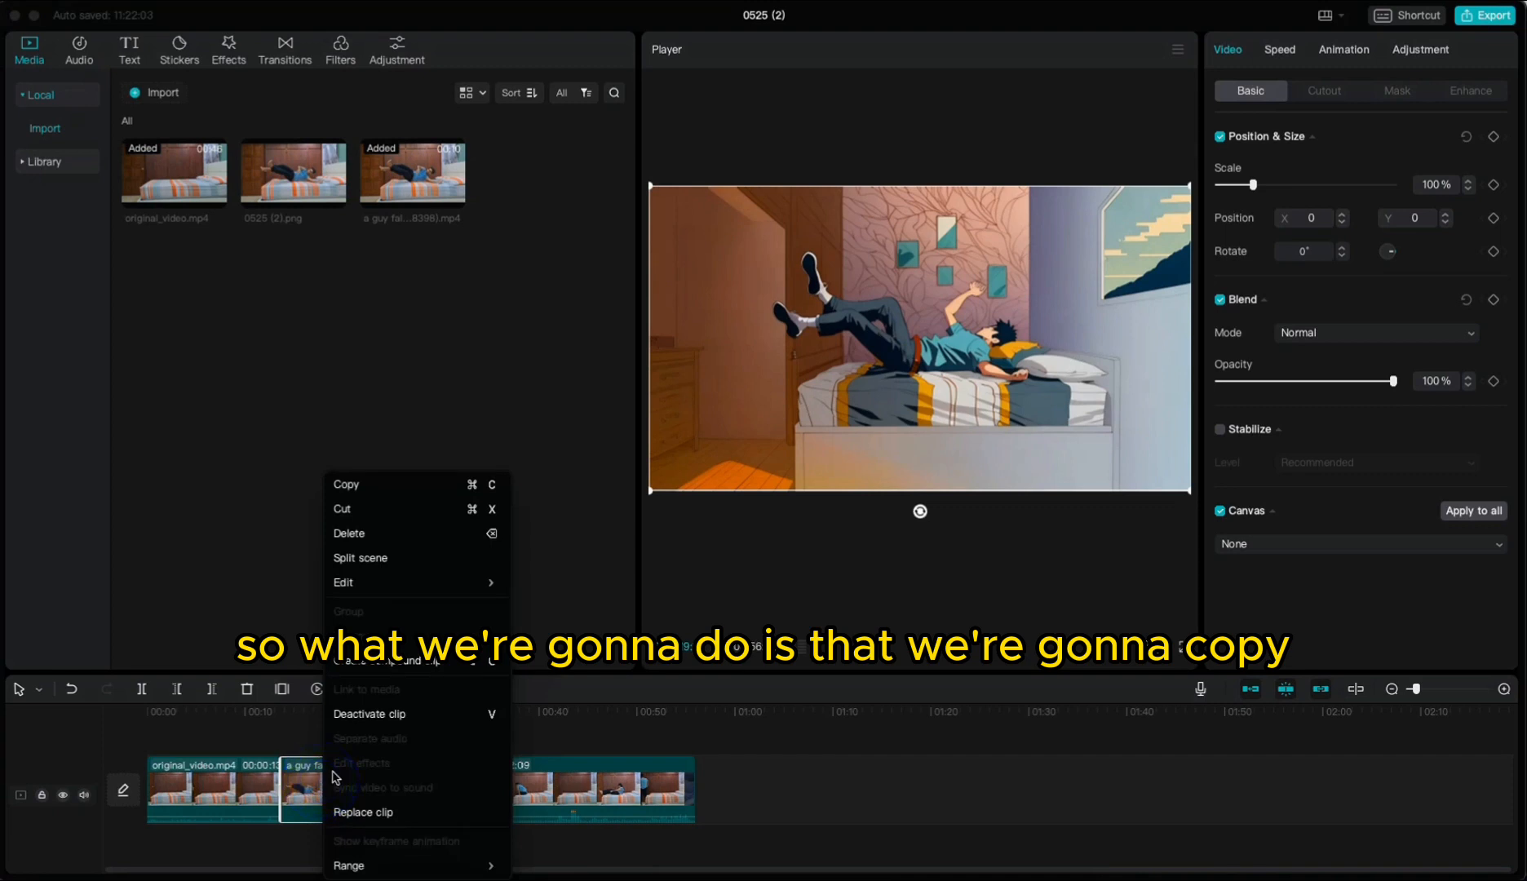
click(382, 486)
key(super+v)
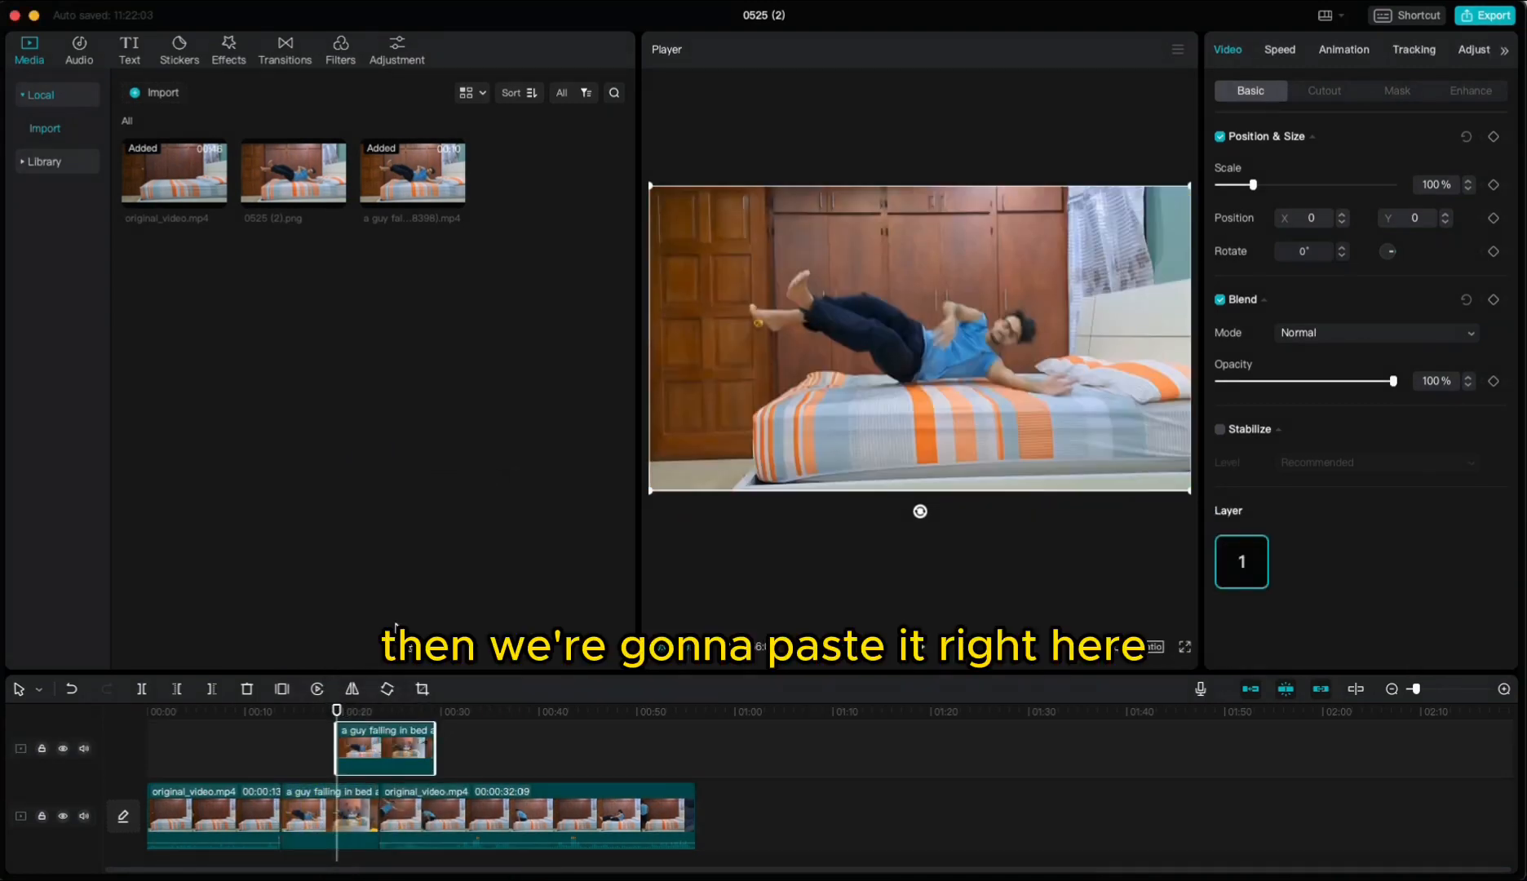
drag(432, 783, 434, 784)
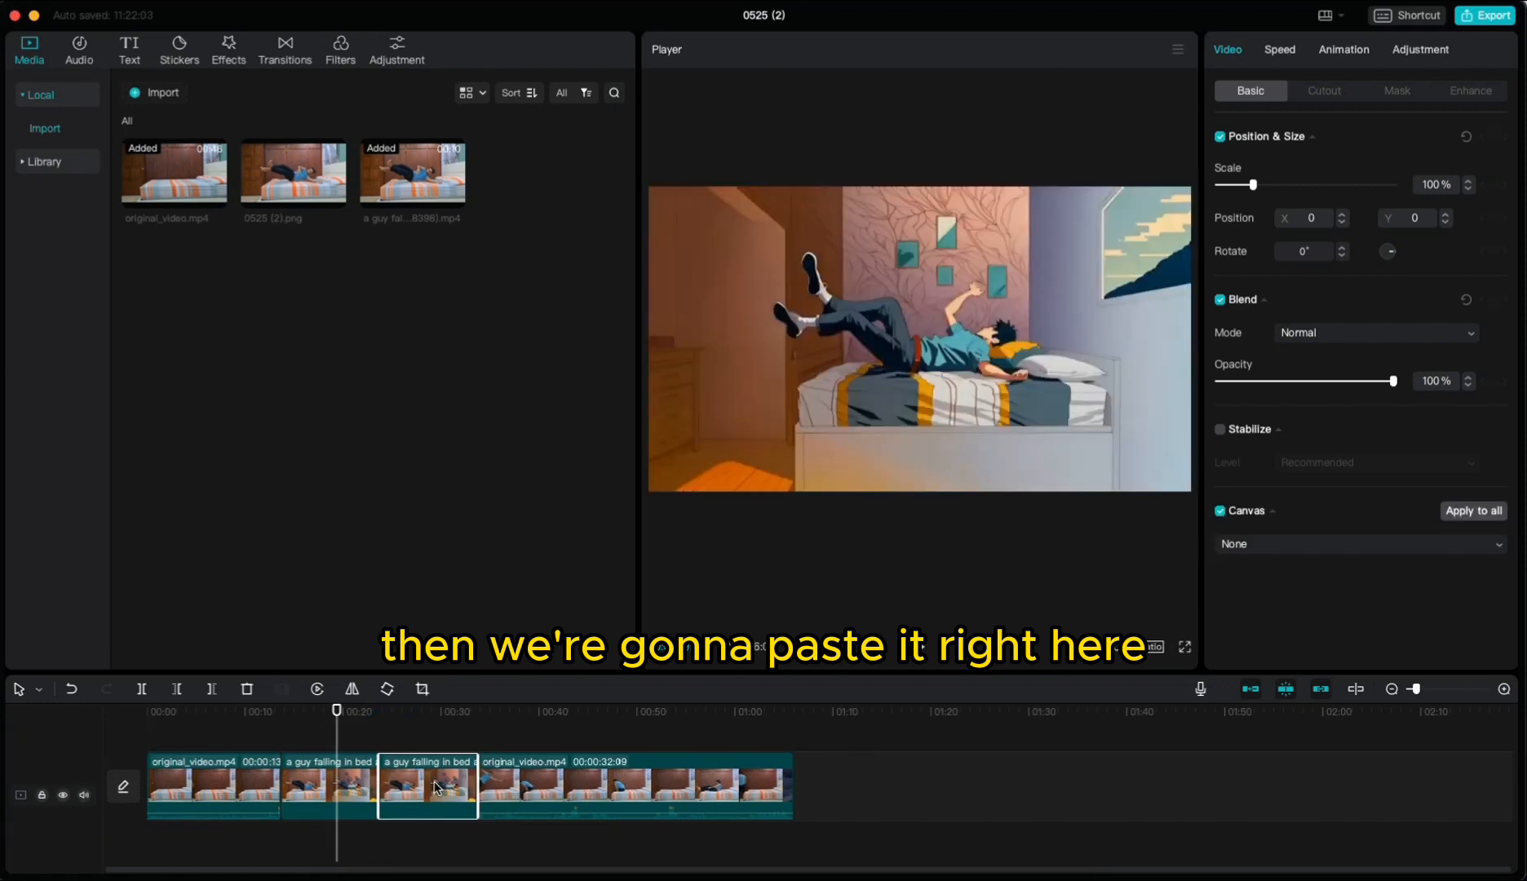
Step: Reverse the duplicated Kaiber clip
right_click(437, 785)
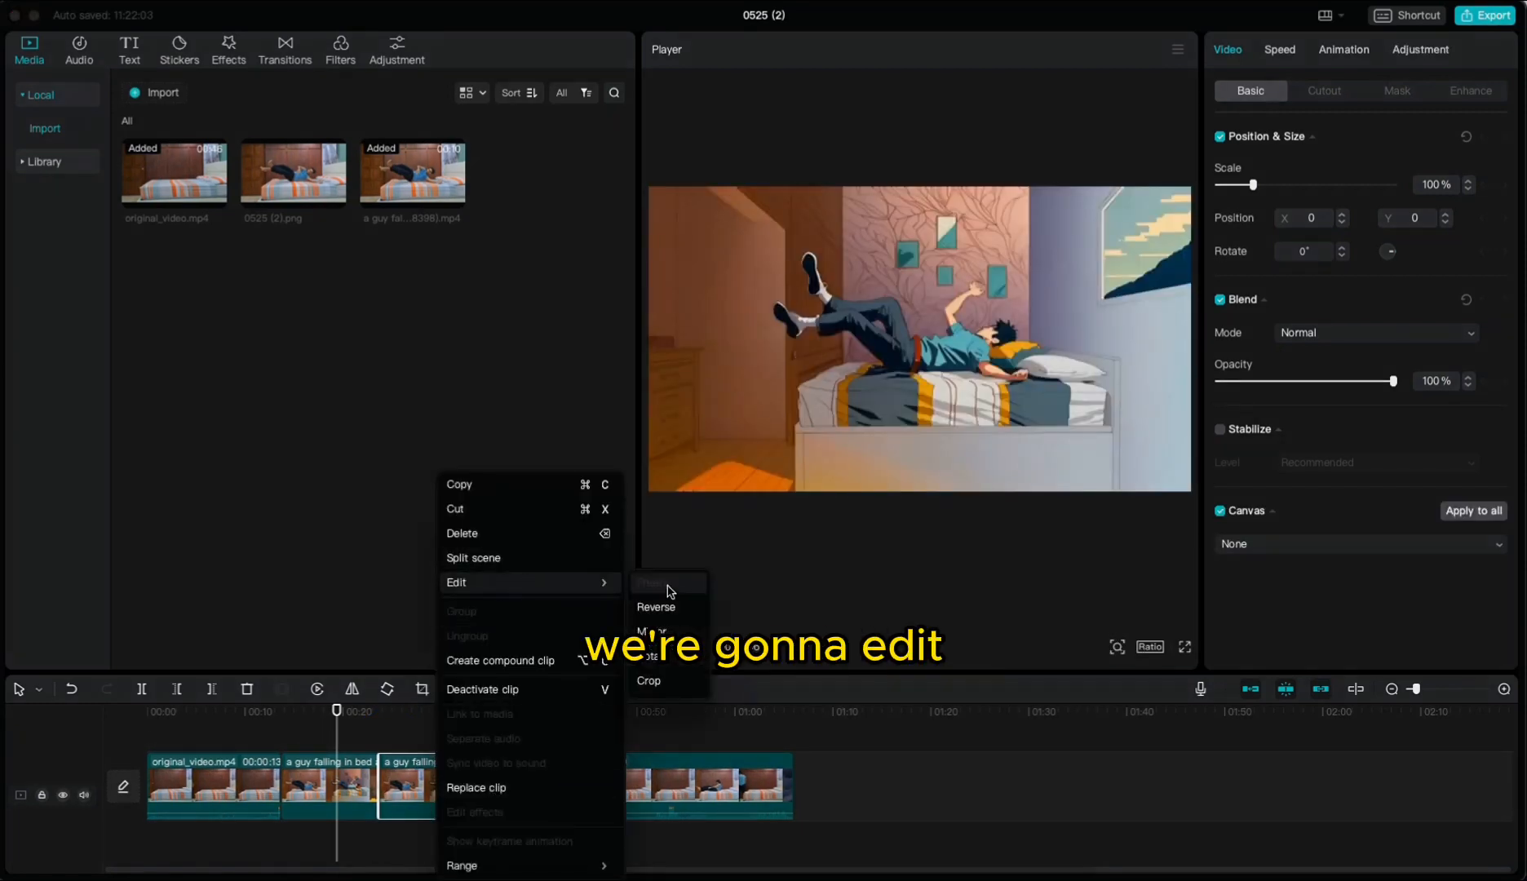
click(656, 606)
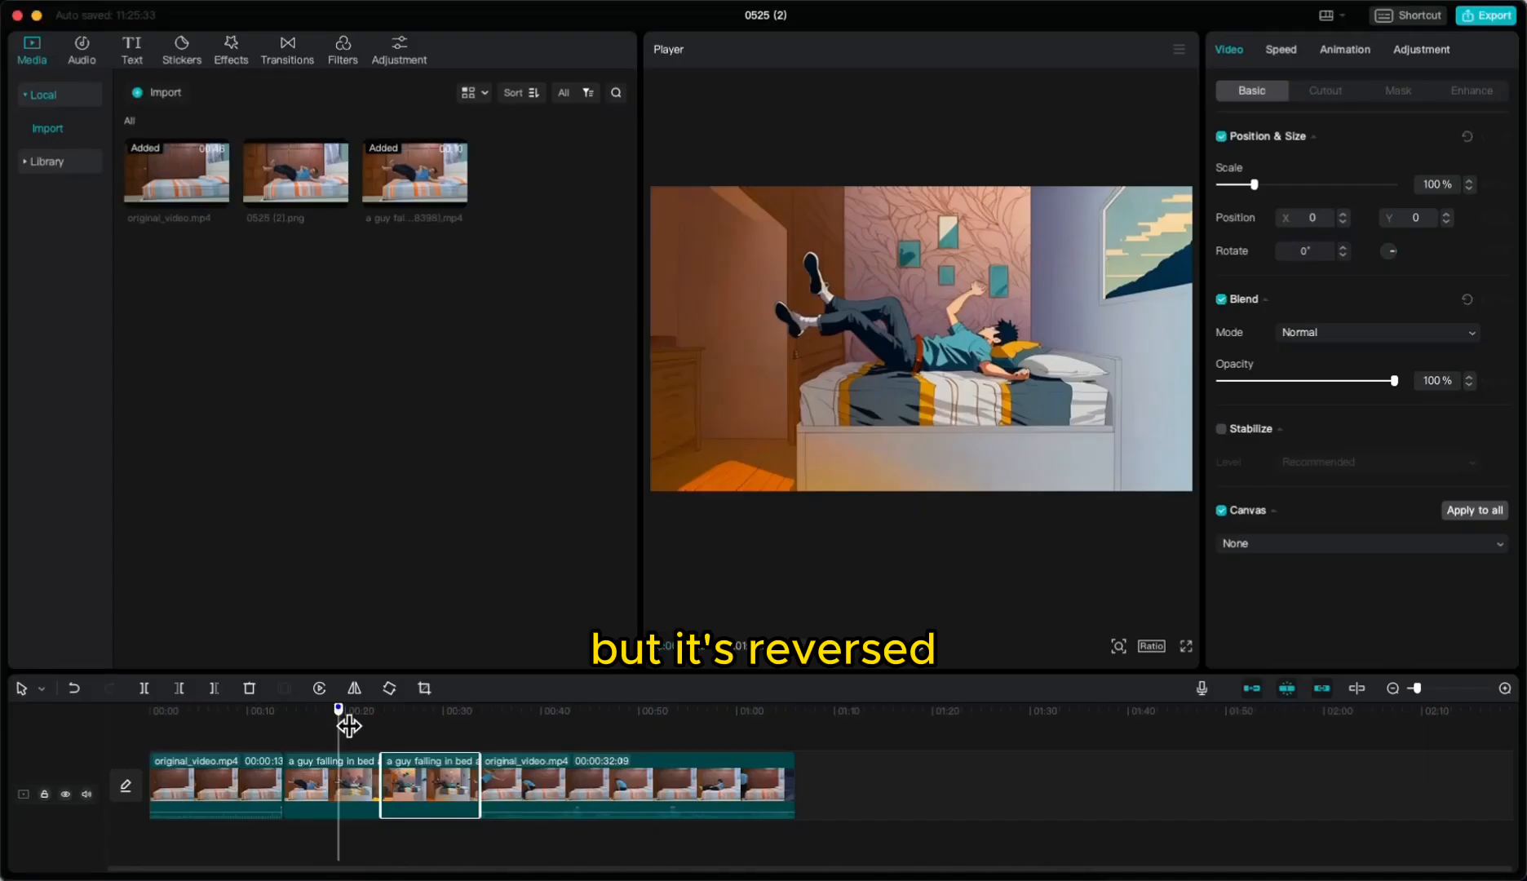
drag(350, 726, 388, 720)
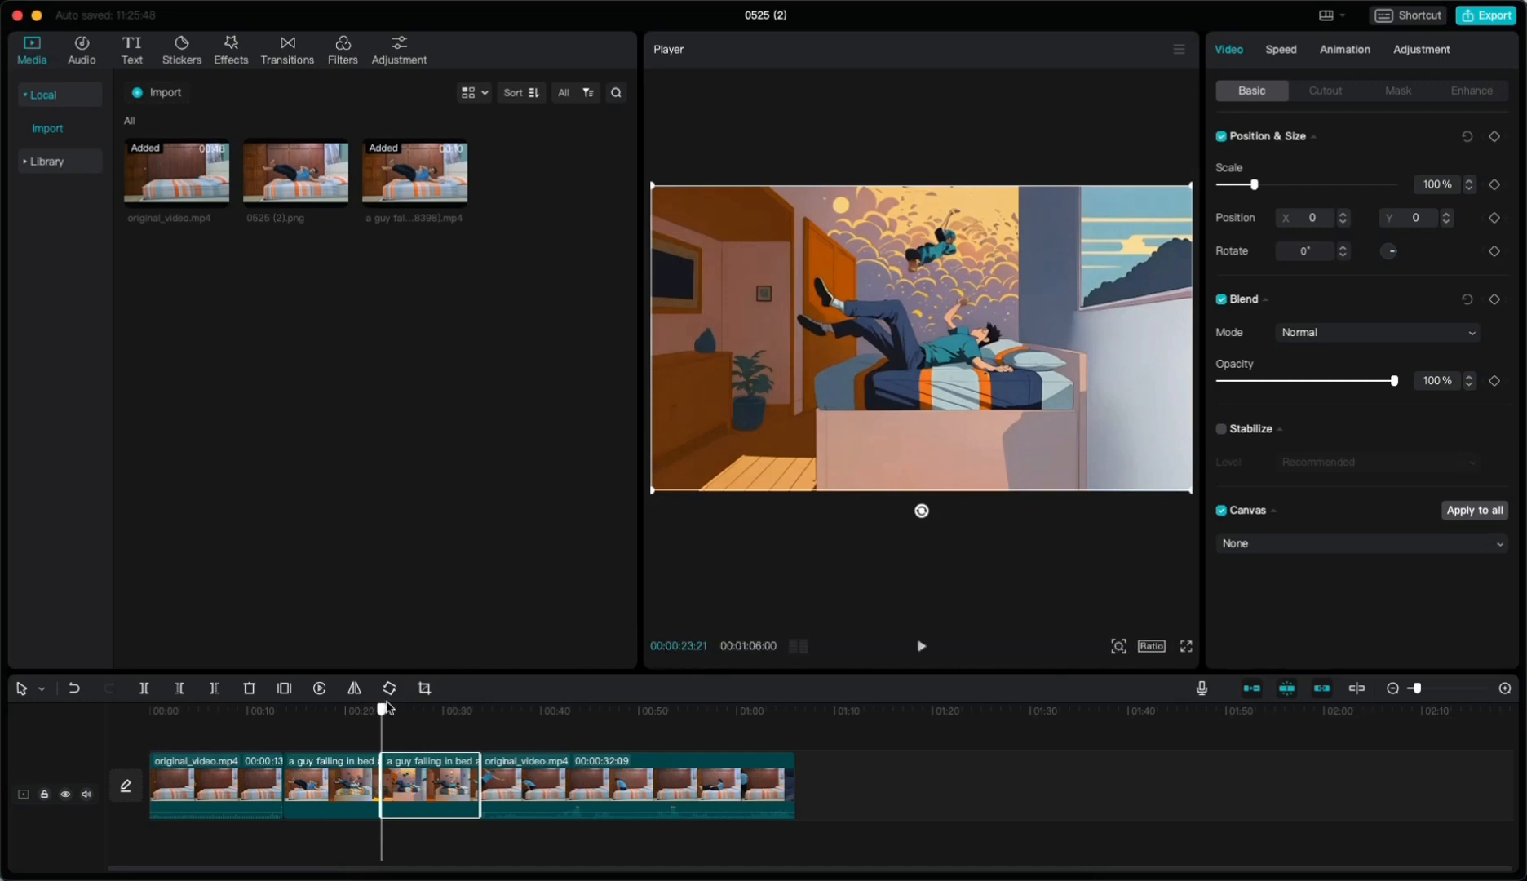
drag(388, 707, 540, 723)
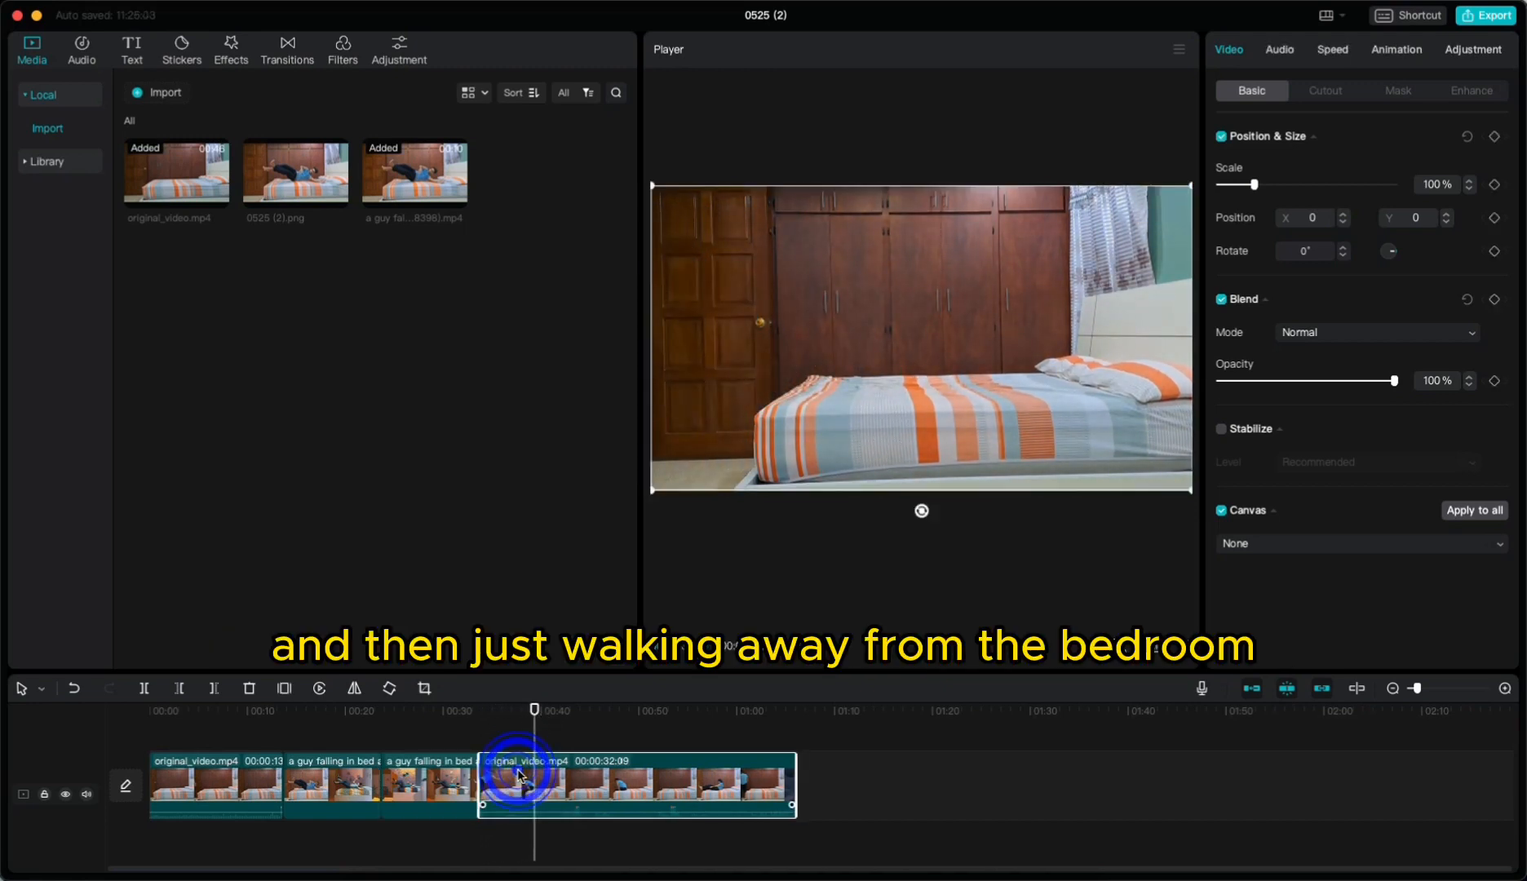
Step: Delete the trailing part of the original video after the playhead
click(594, 773)
key(Delete)
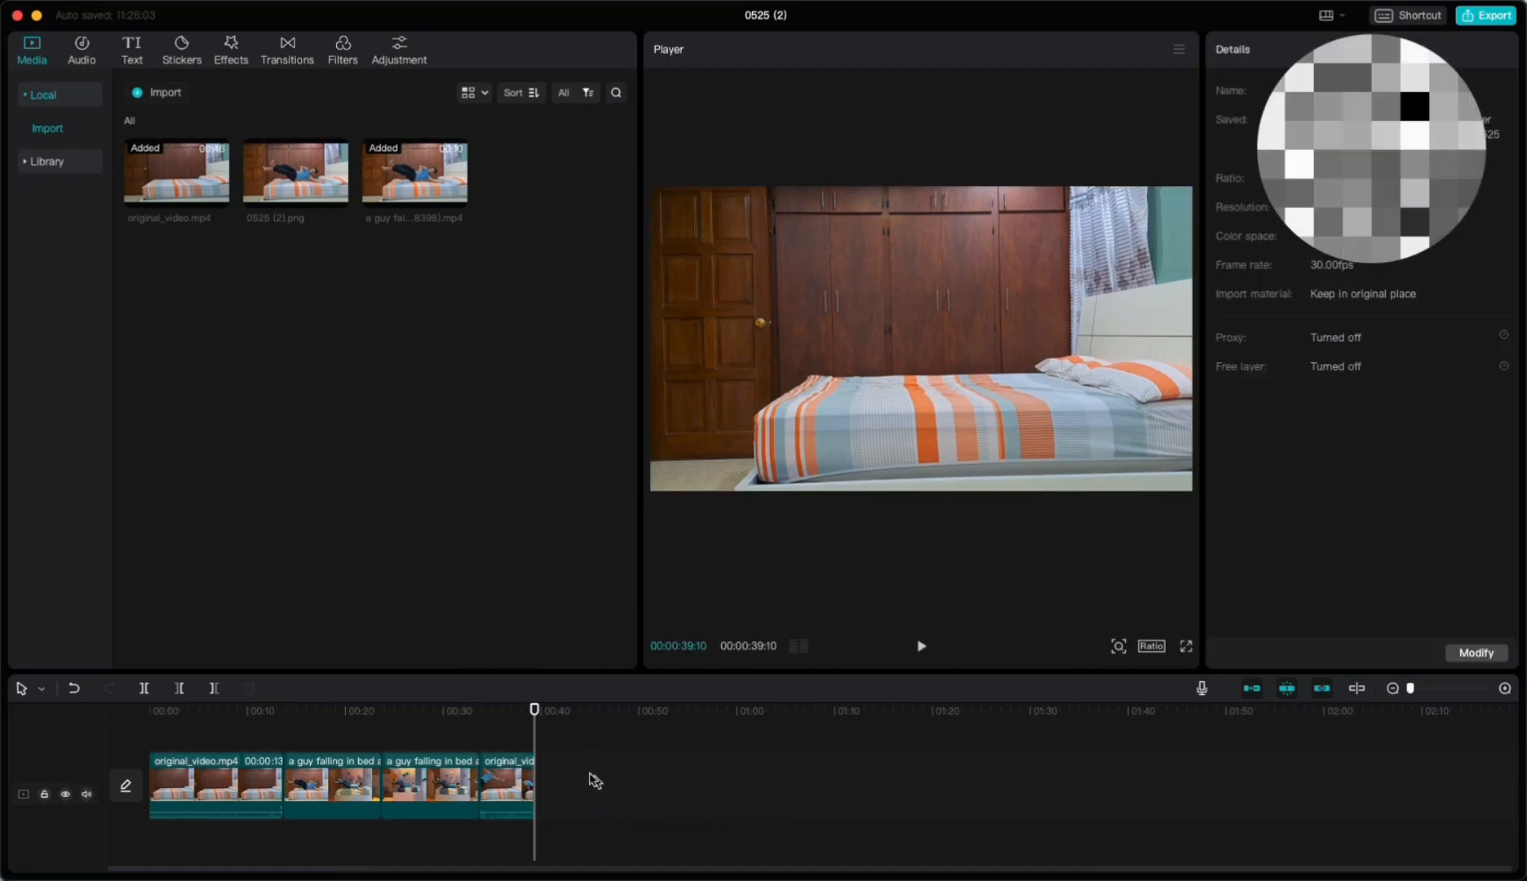
drag(534, 708, 161, 713)
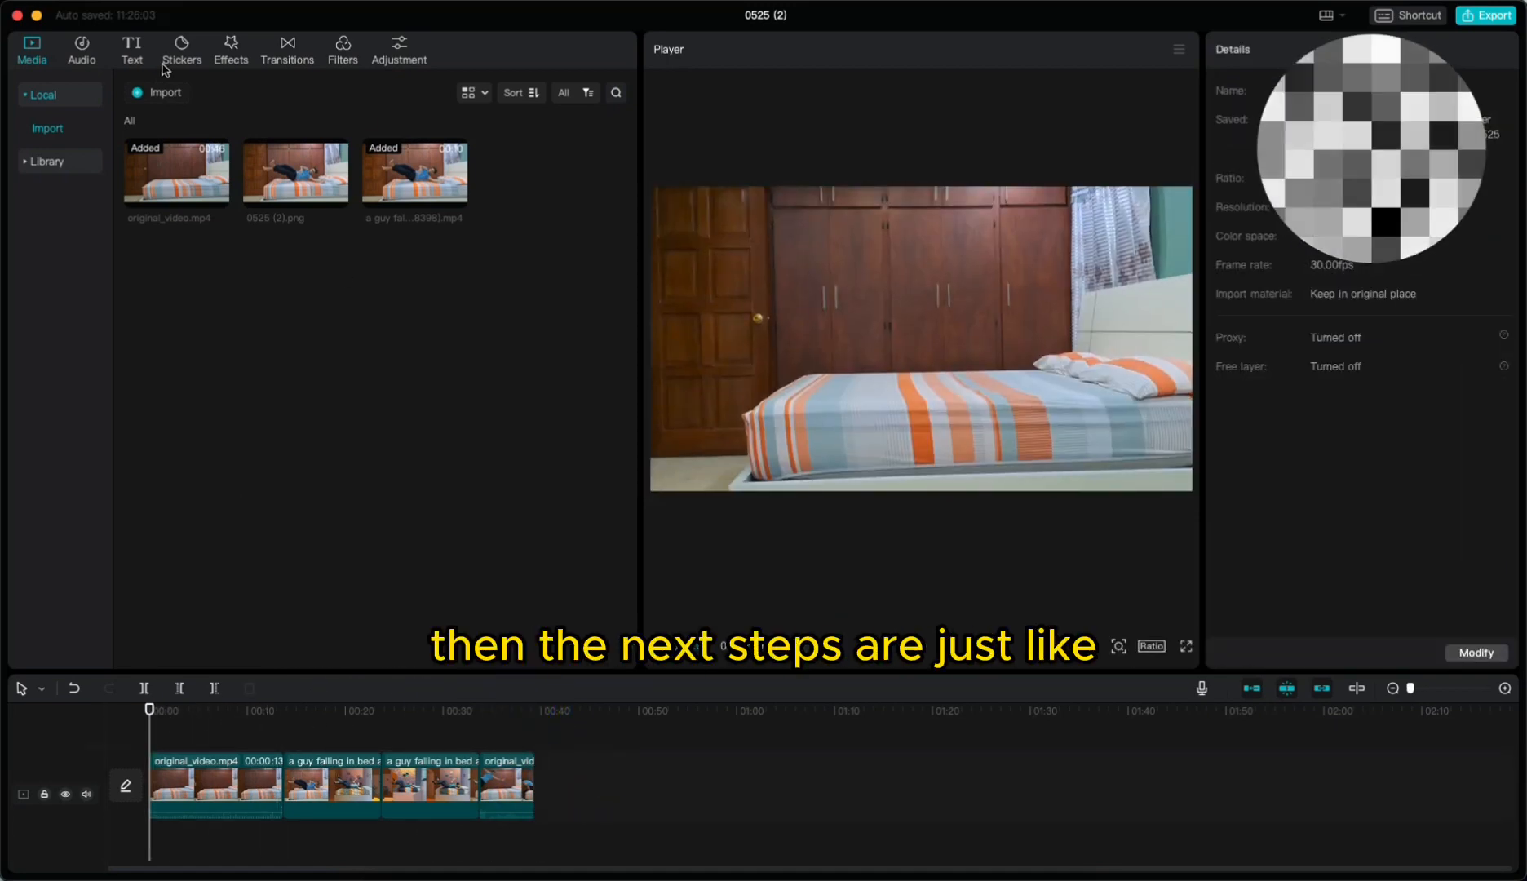
Step: Add the Real Shape track from the Beats music category to the audio track and shorten its end
click(82, 57)
click(46, 222)
click(314, 282)
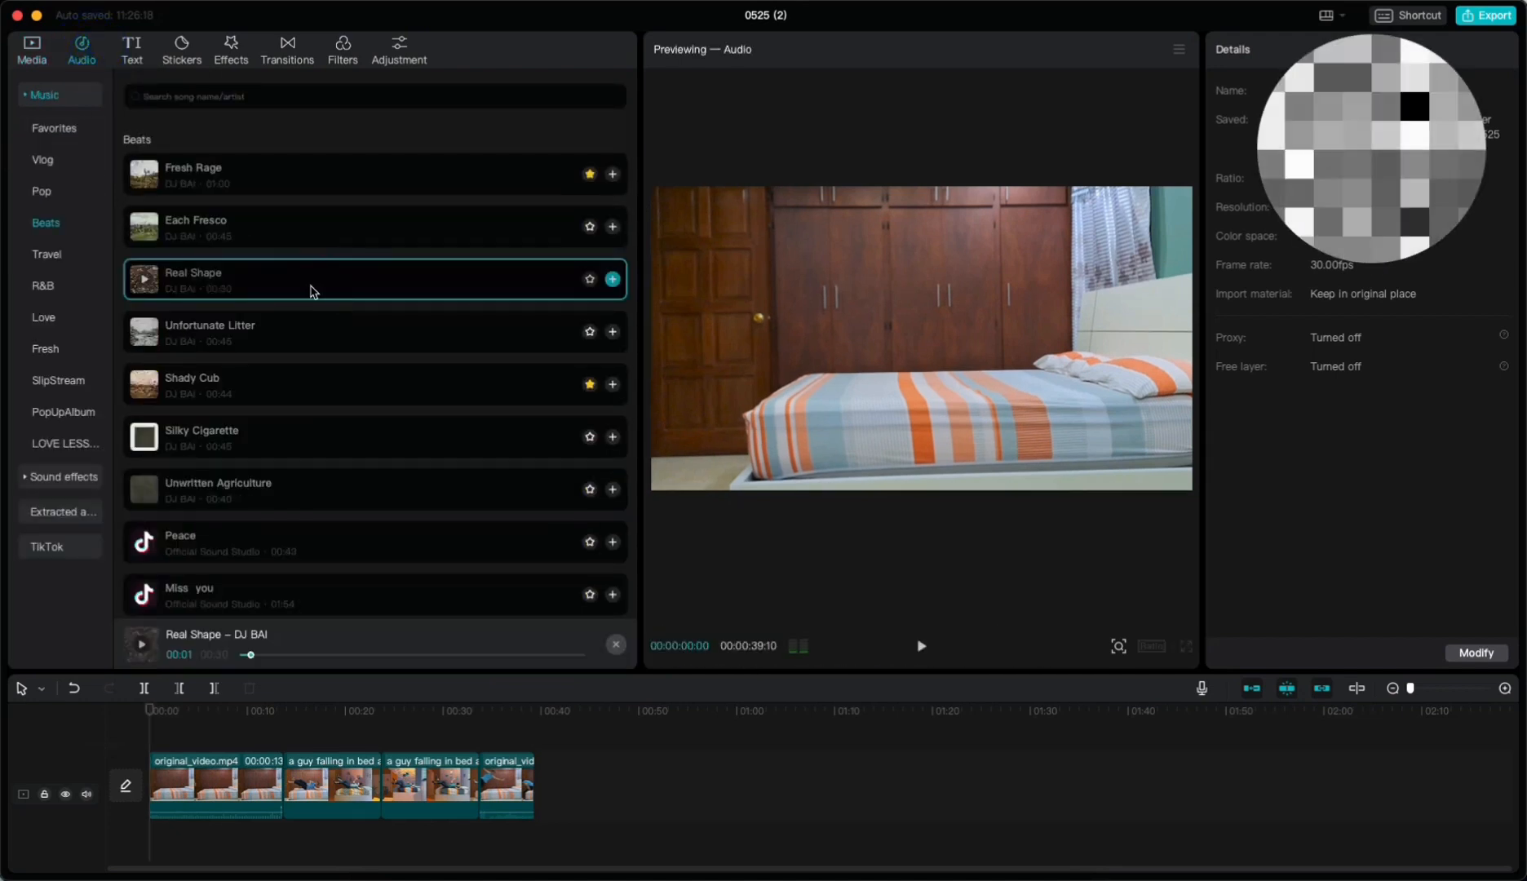
drag(330, 280, 286, 848)
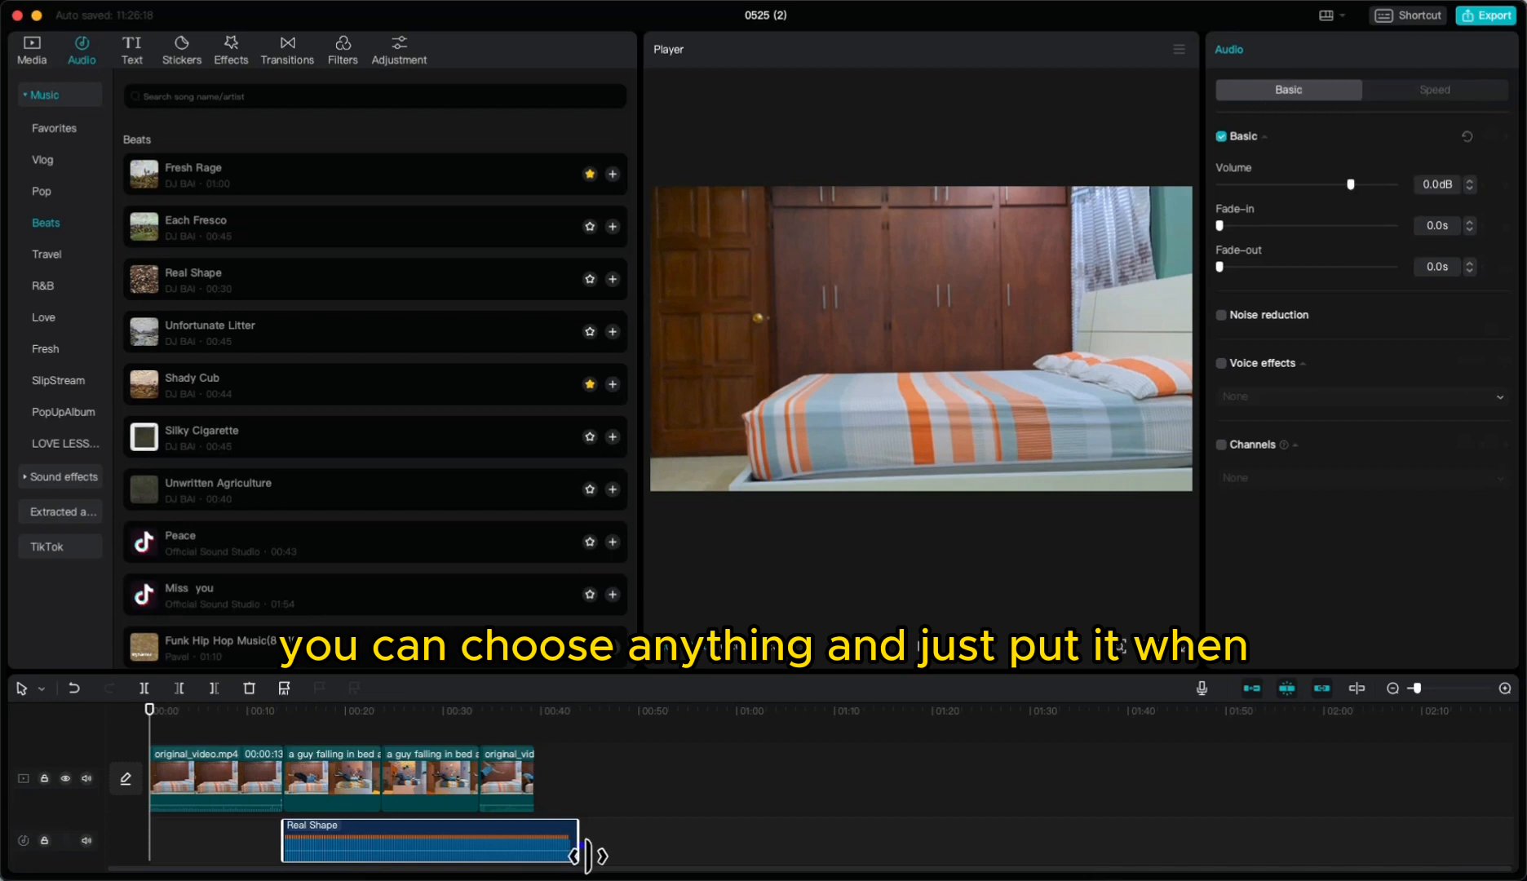
drag(580, 844, 491, 853)
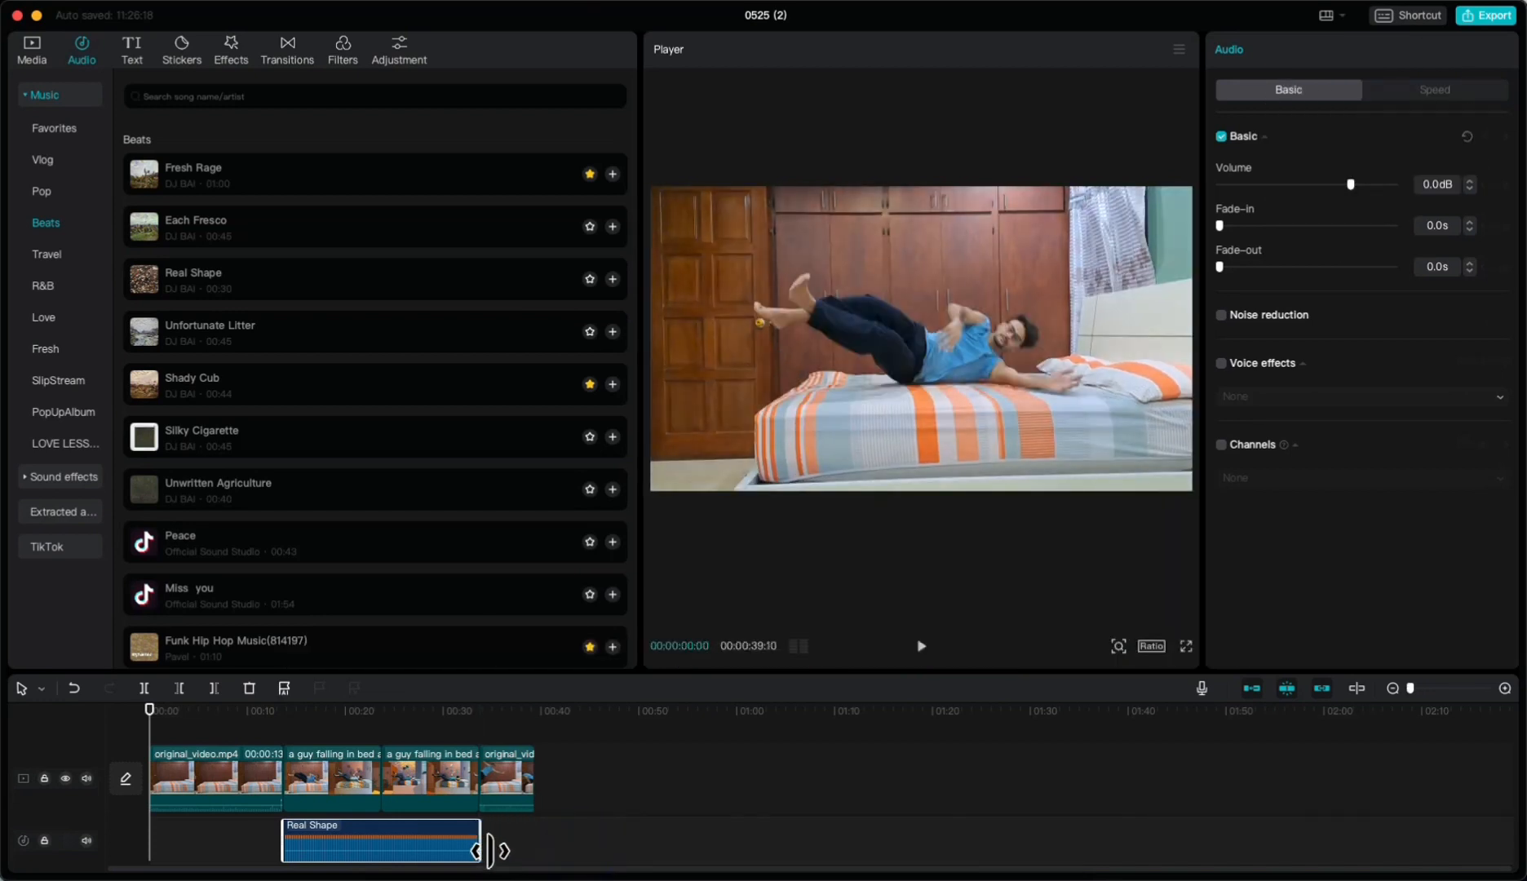
Step: Split the opening original clip at about 0:06 and delete its first part
drag(157, 722, 216, 727)
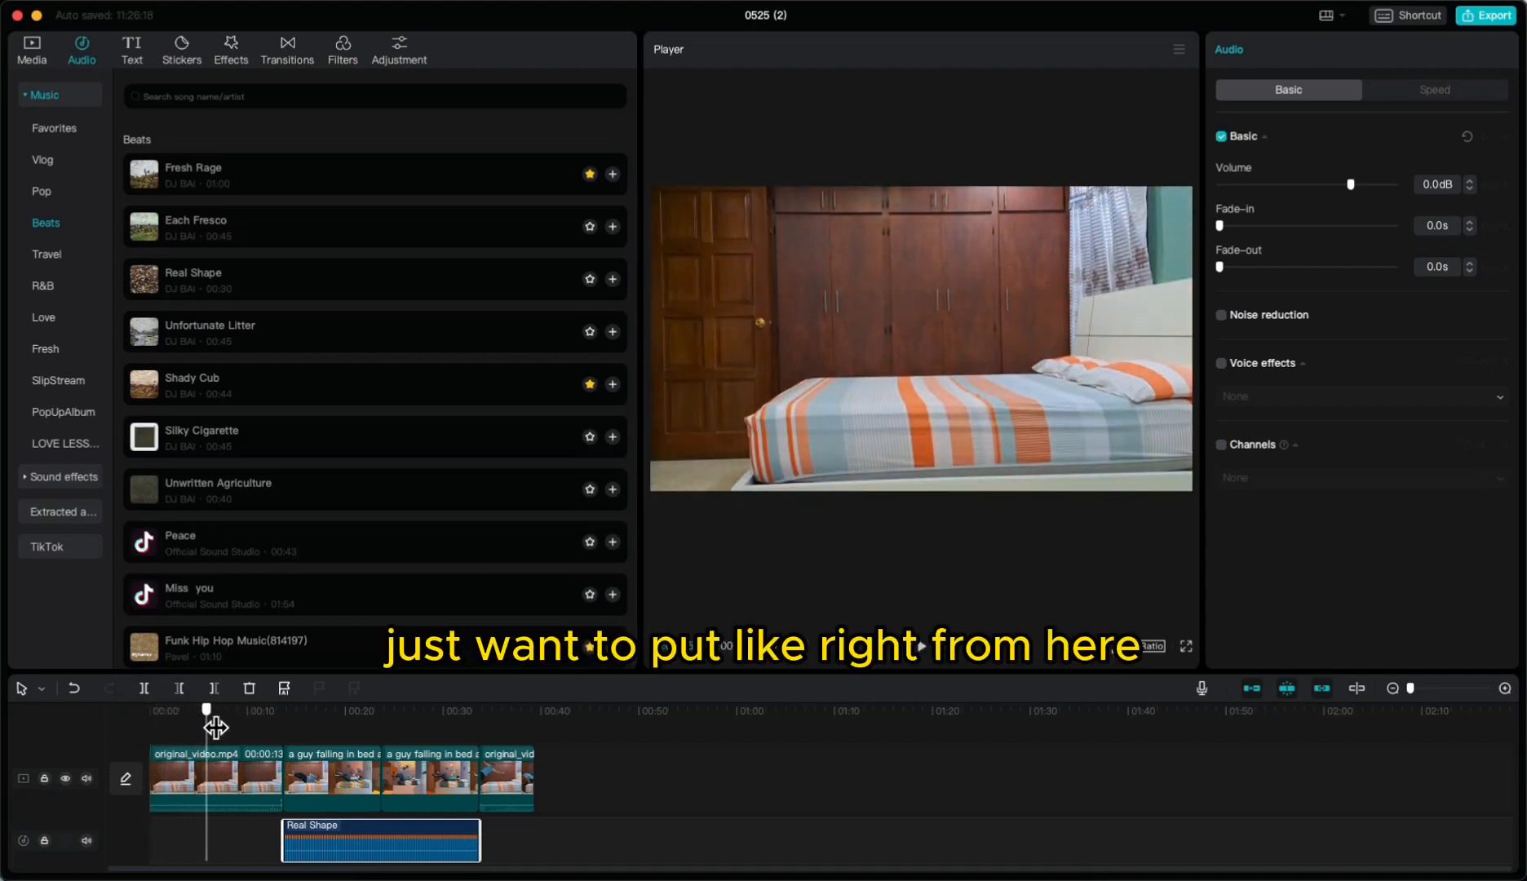
click(183, 784)
key(ctrl+b)
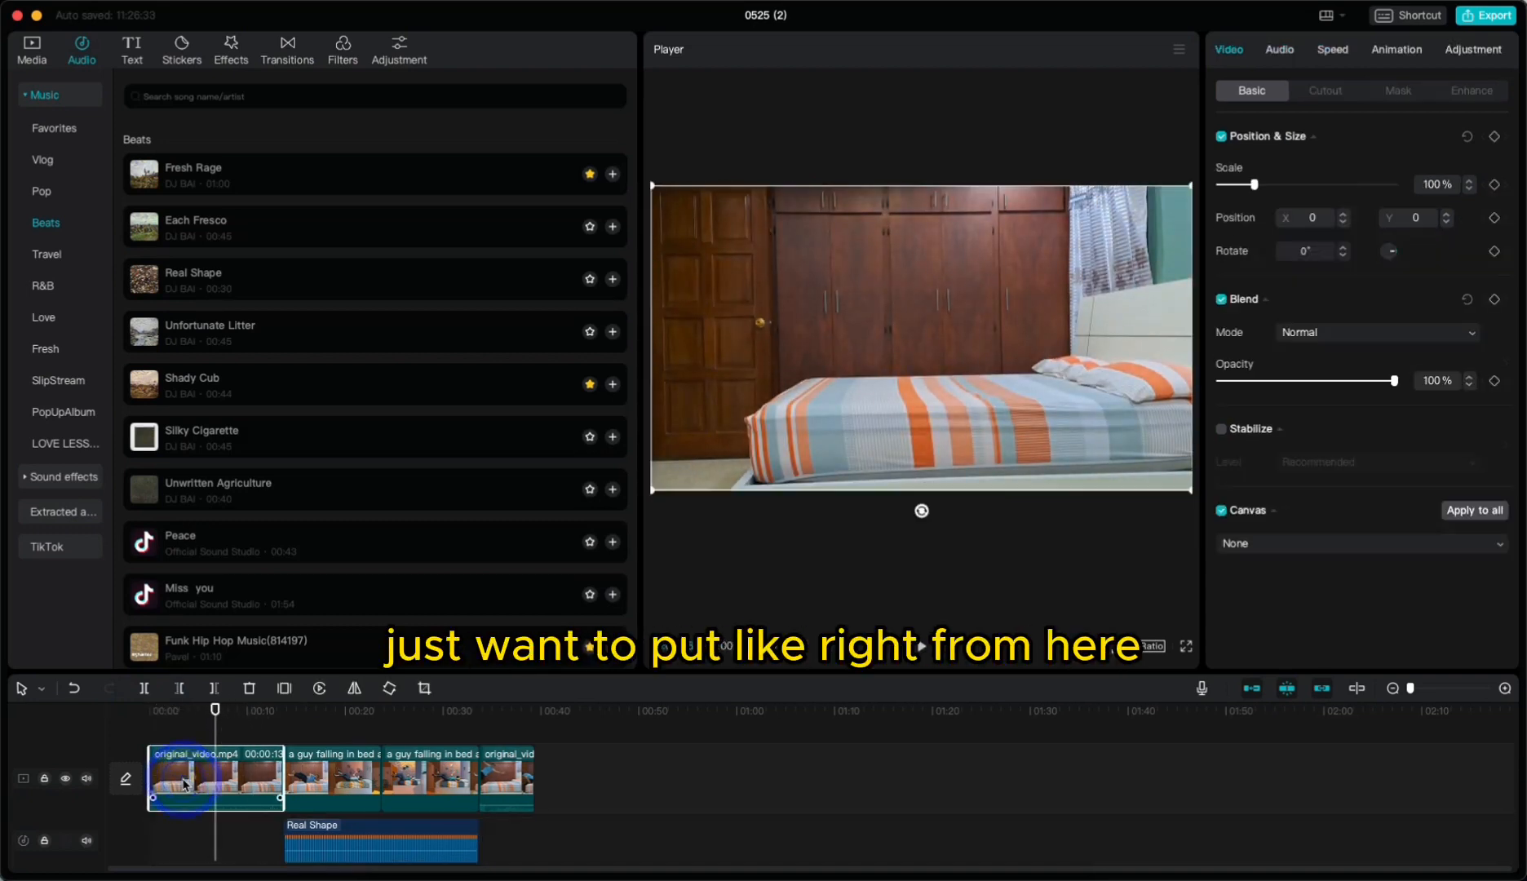
key(Delete)
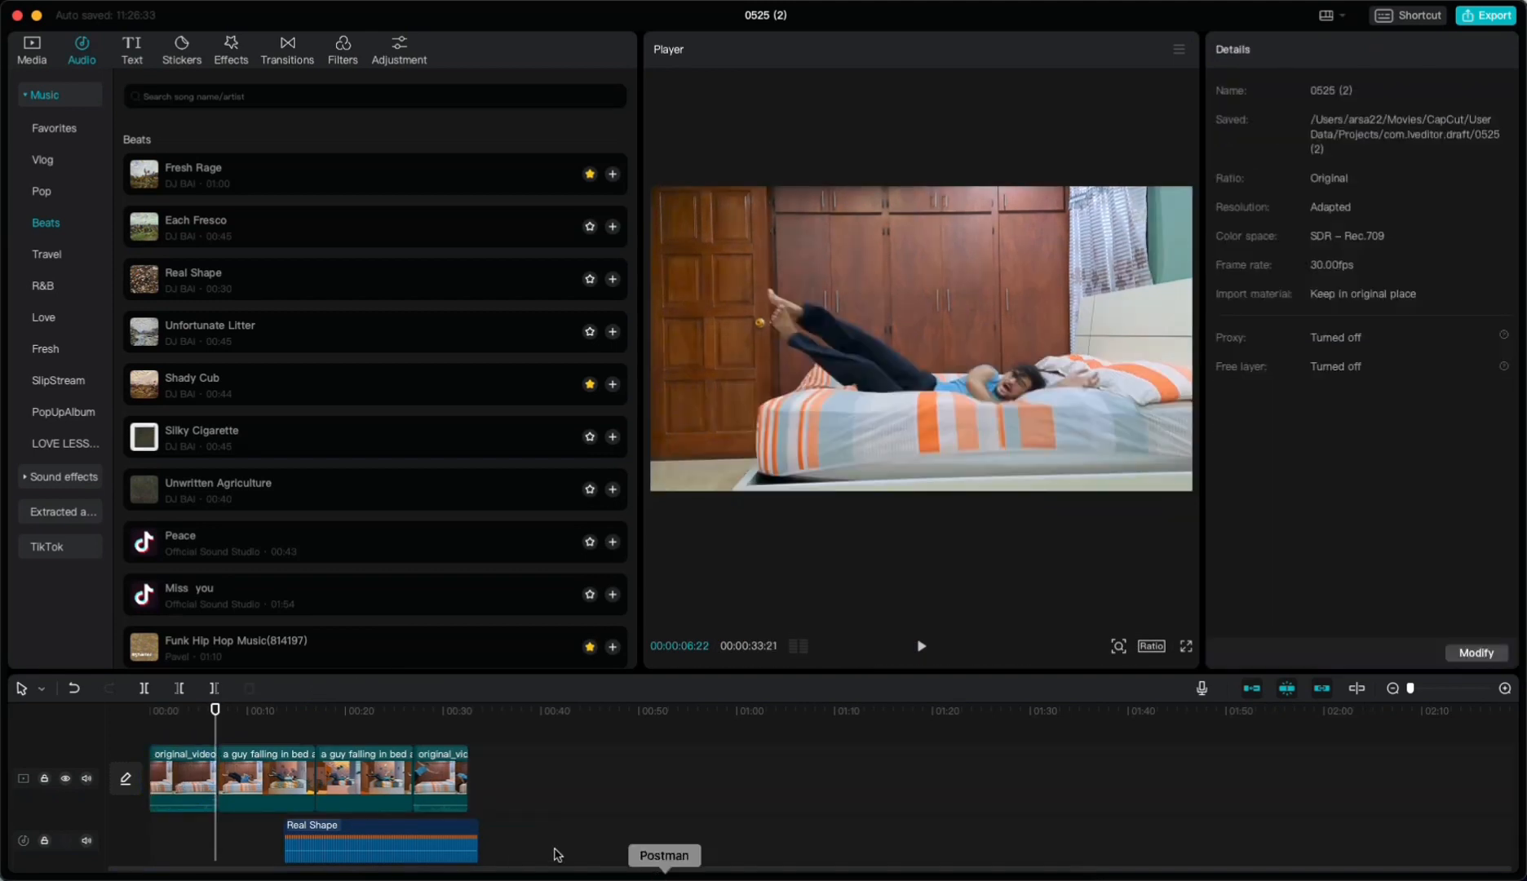
Step: Move the Real Shape audio to start with the first Kaiber clip and play the edit full screen
drag(435, 833, 386, 829)
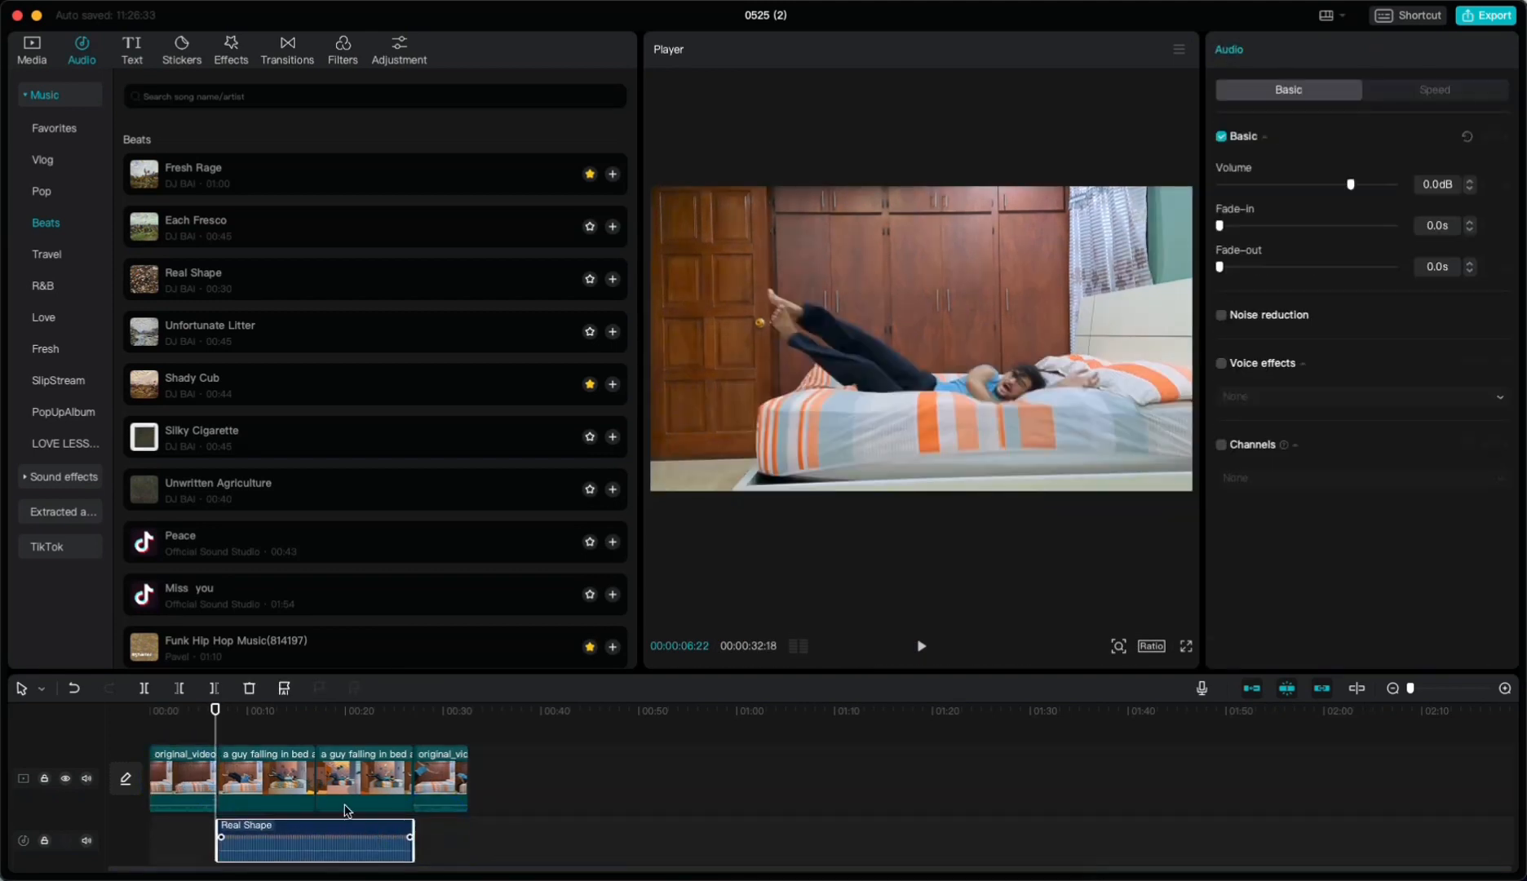
drag(222, 717, 214, 719)
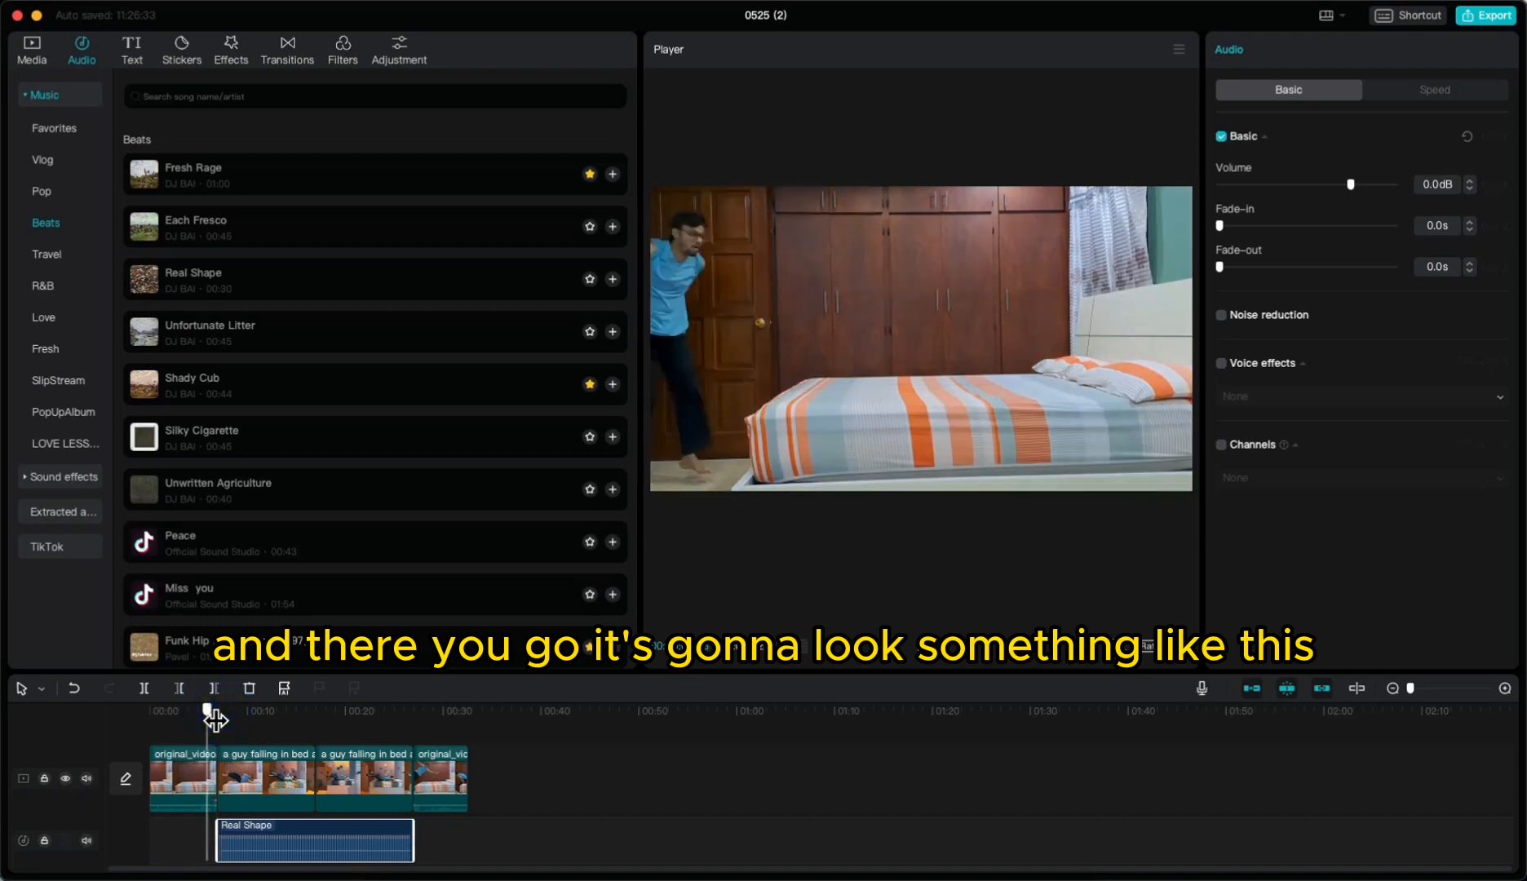
click(1187, 646)
key(space)
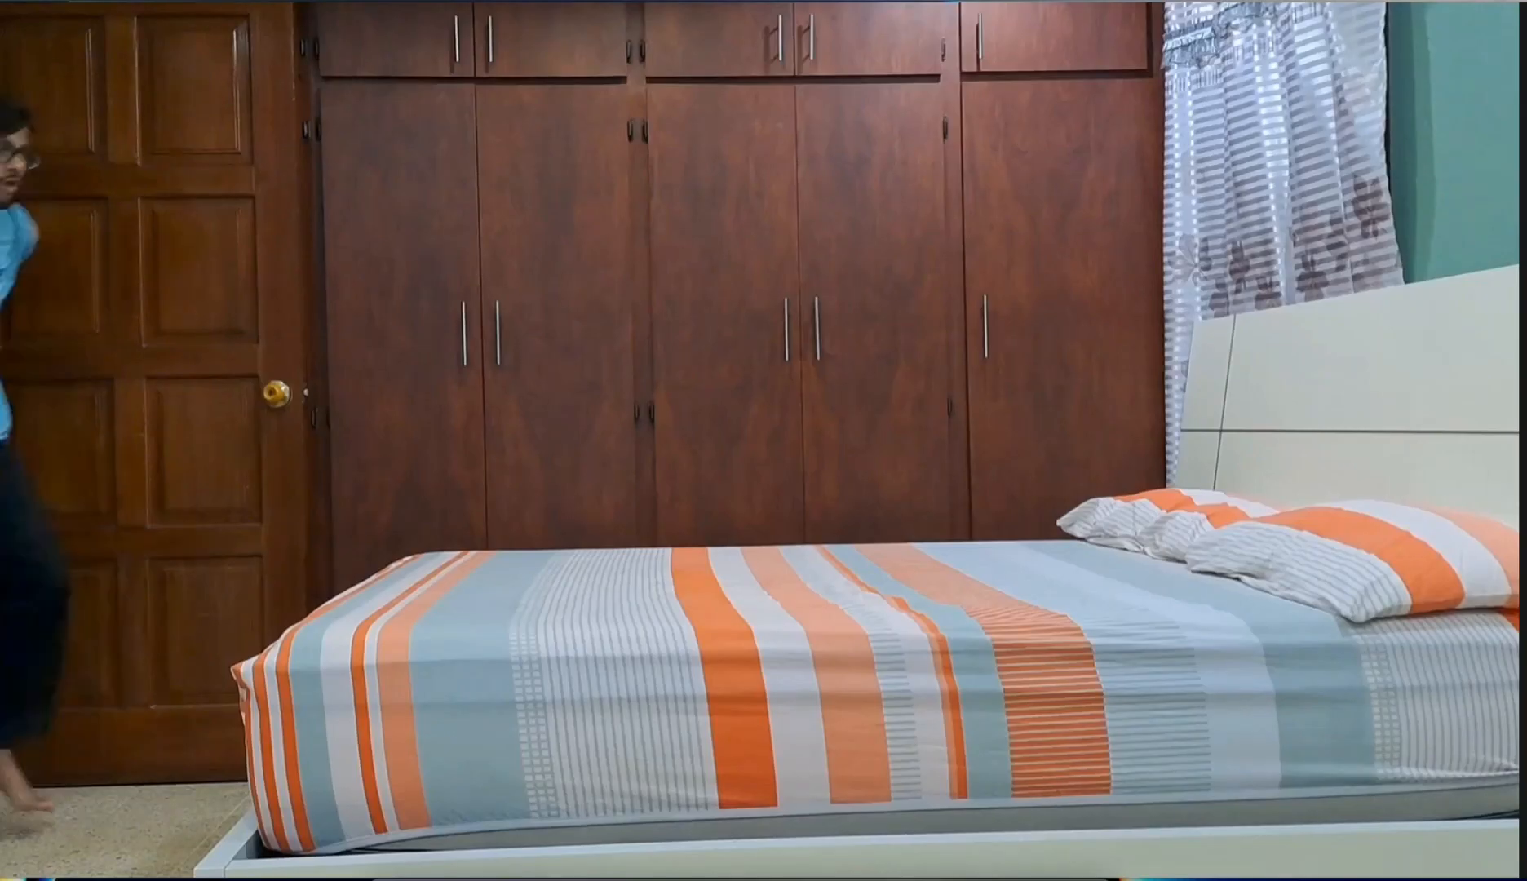